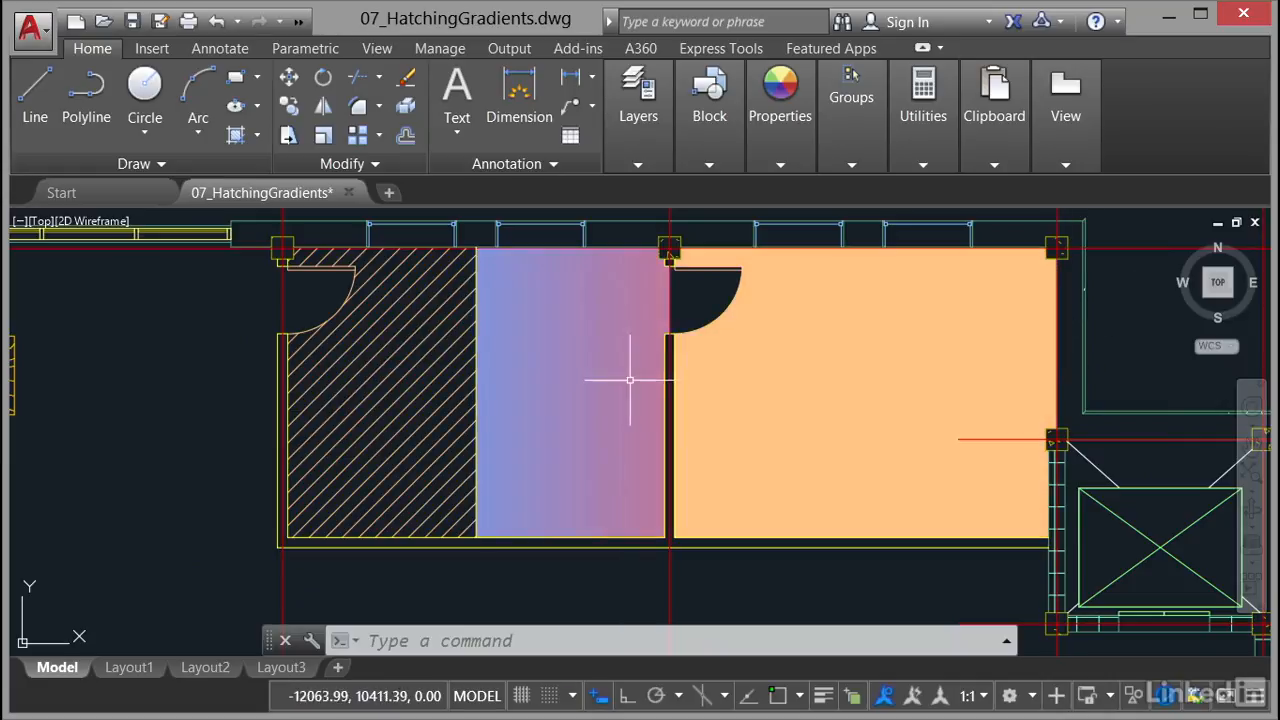
- Examine the hatch editing settings of the diagonal-line hatch in the left room without changing them
mouse_move(432, 398)
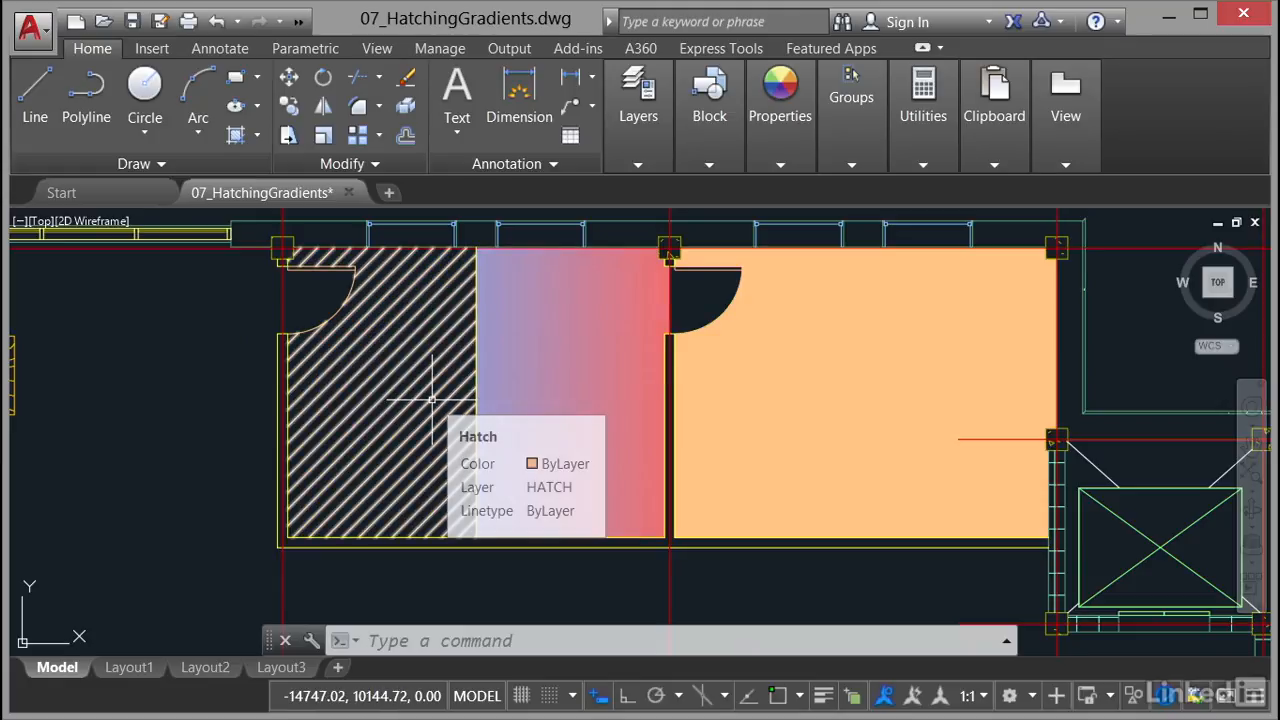
click(383, 368)
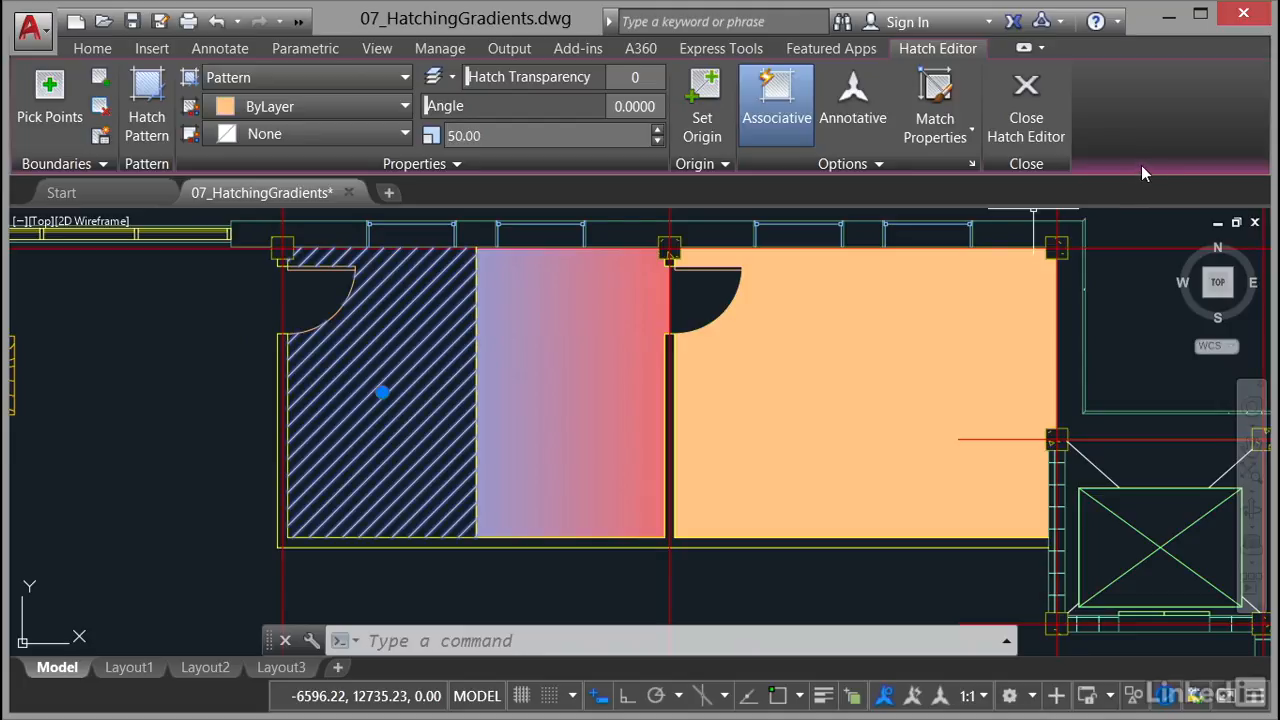
key(Escape)
key(Escape)
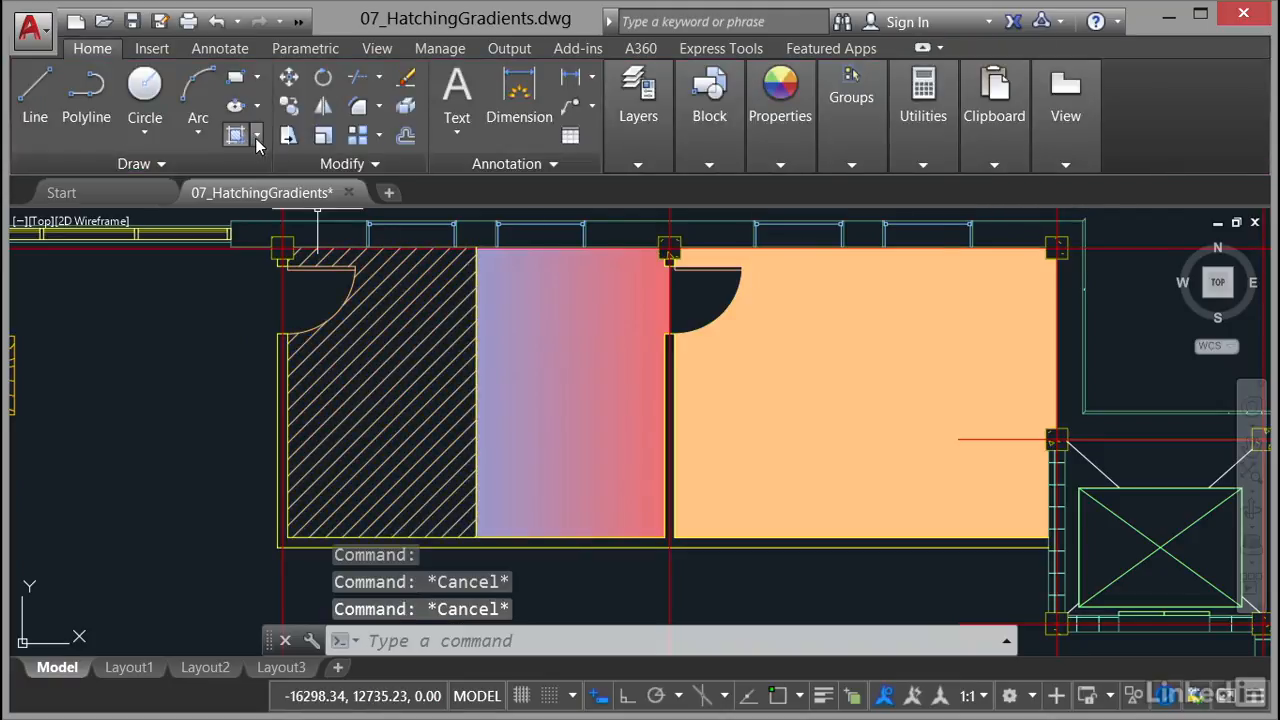
- Examine the hatch creation settings of the Hatch command without placing a hatch
click(257, 134)
click(280, 174)
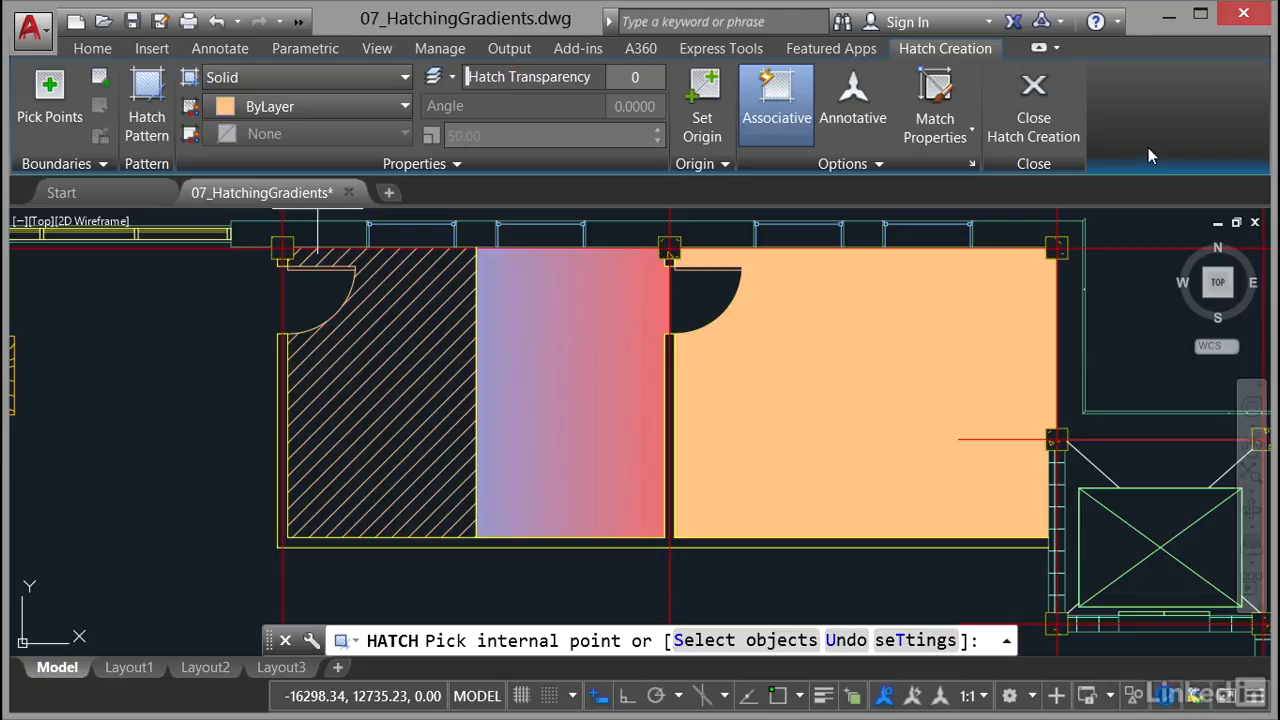
key(Escape)
key(Escape)
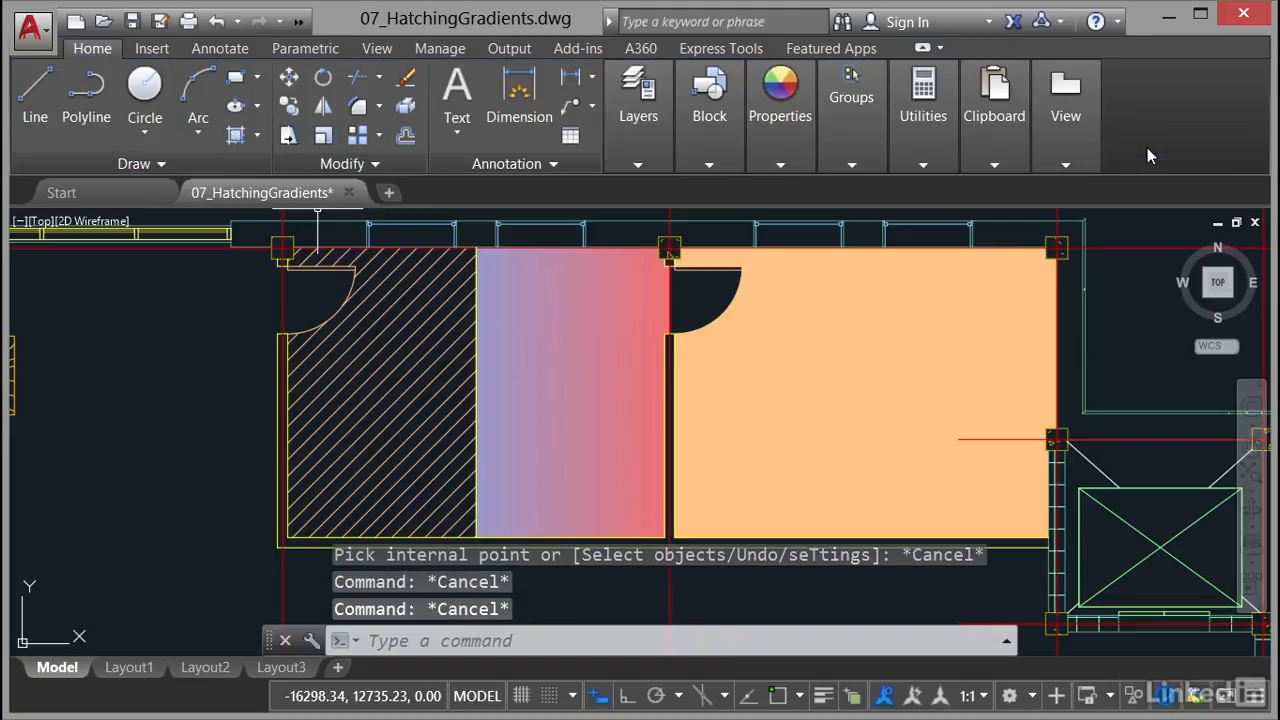
- Change the pattern of the diagonal-line hatch in the left room to ANSI35
click(404, 366)
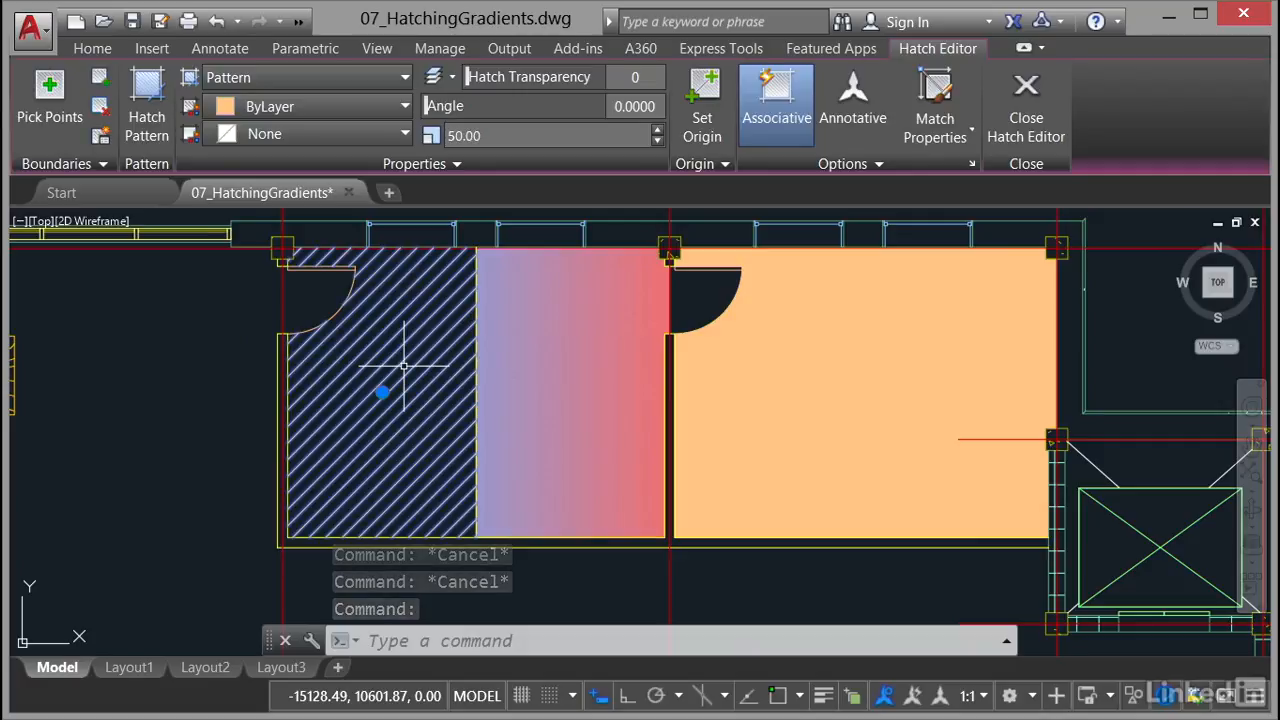
click(149, 119)
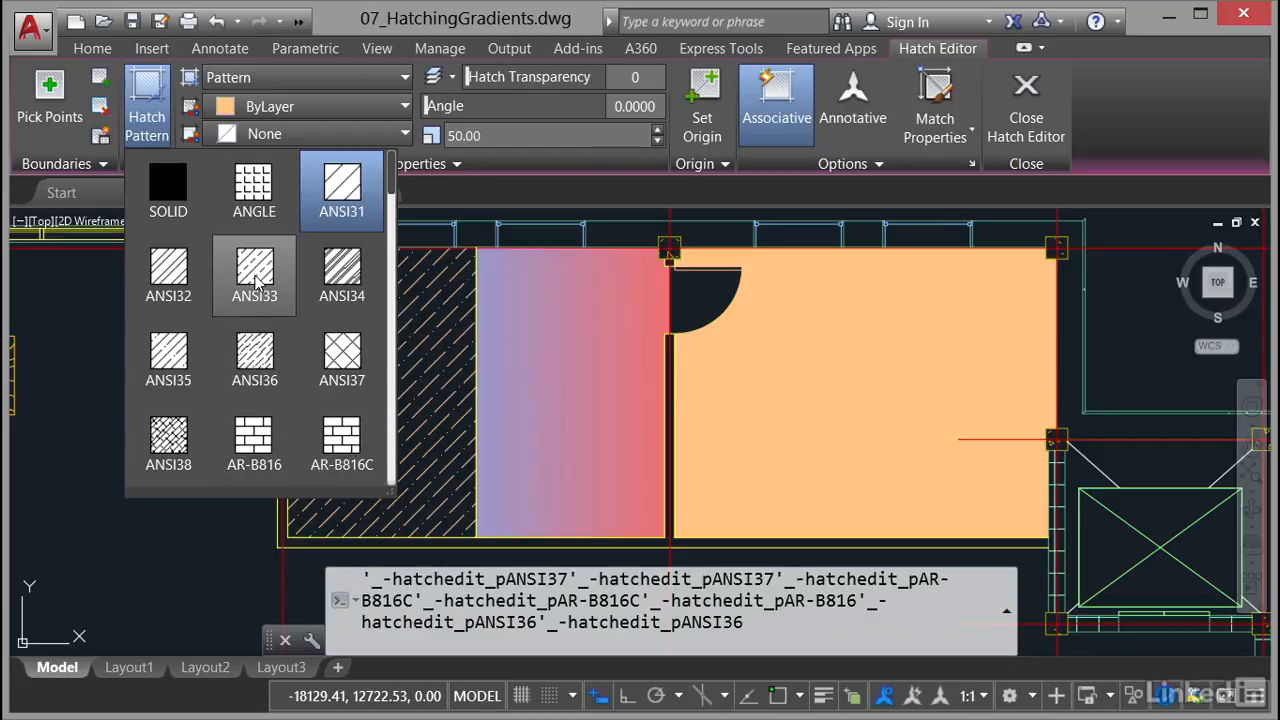
click(172, 355)
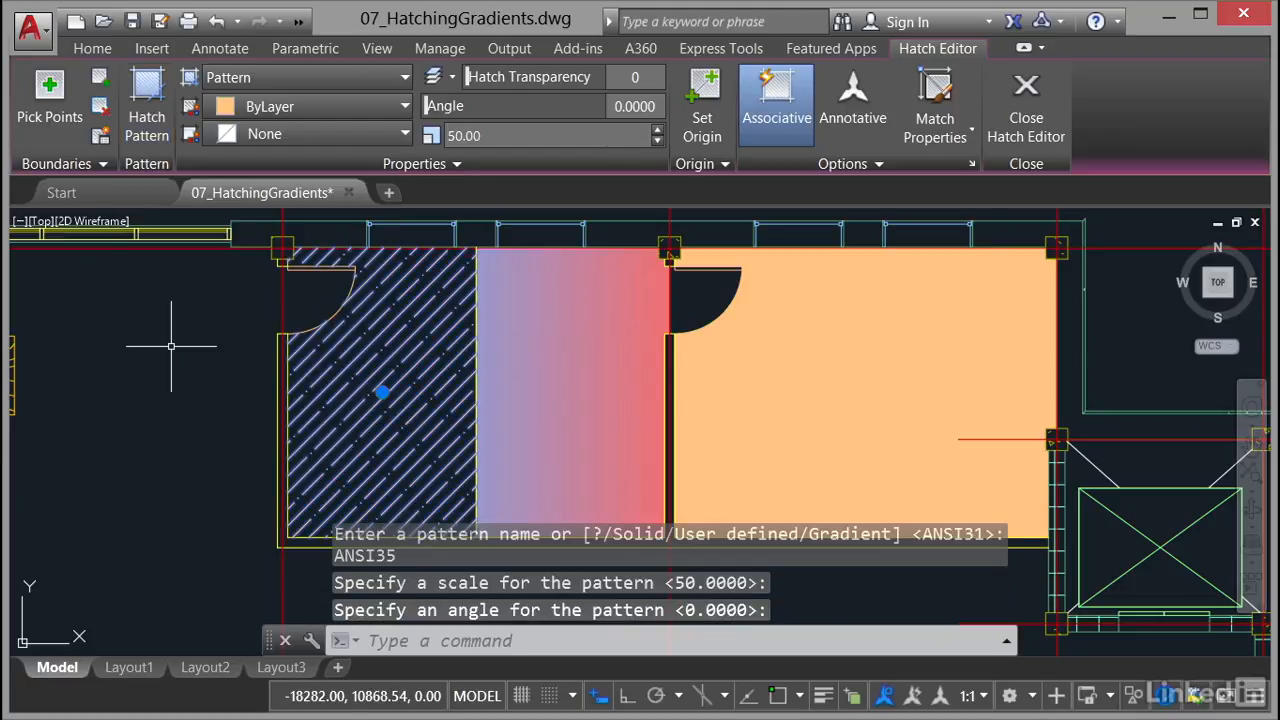
key(Escape)
key(Escape)
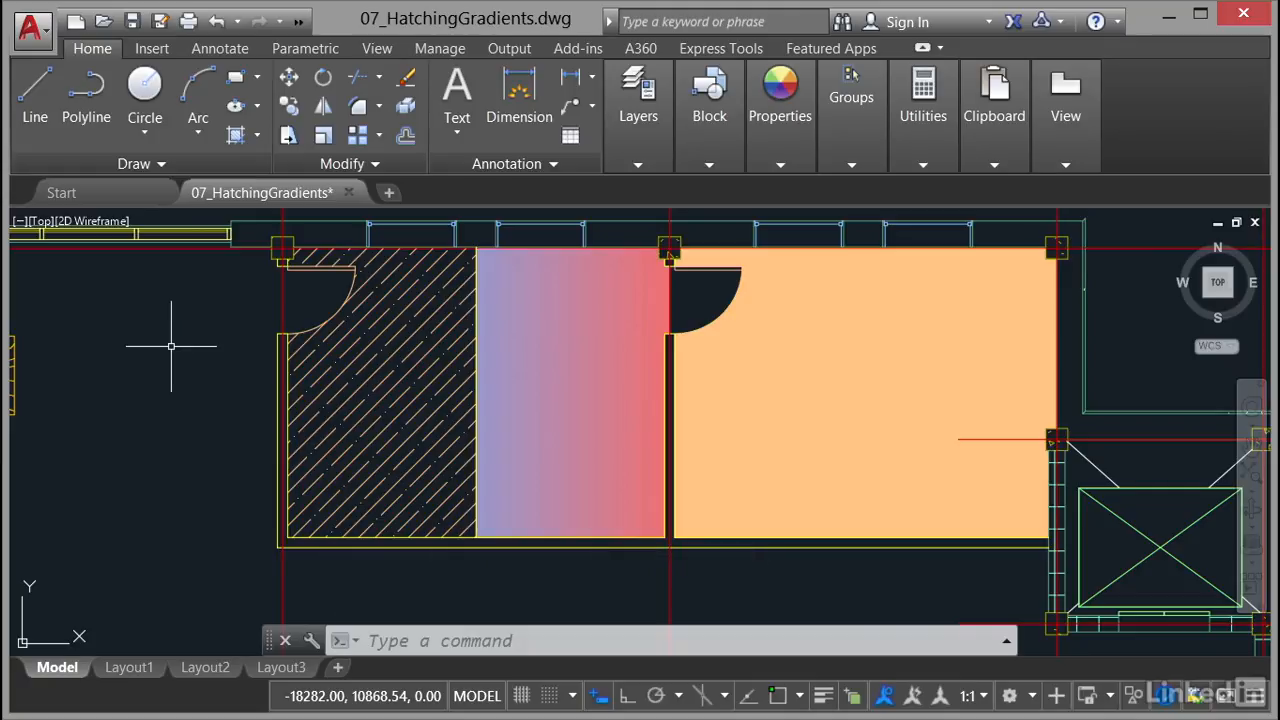
- Turn the blue-red gradient into a one-color gradient and set its color to index color 8
click(550, 338)
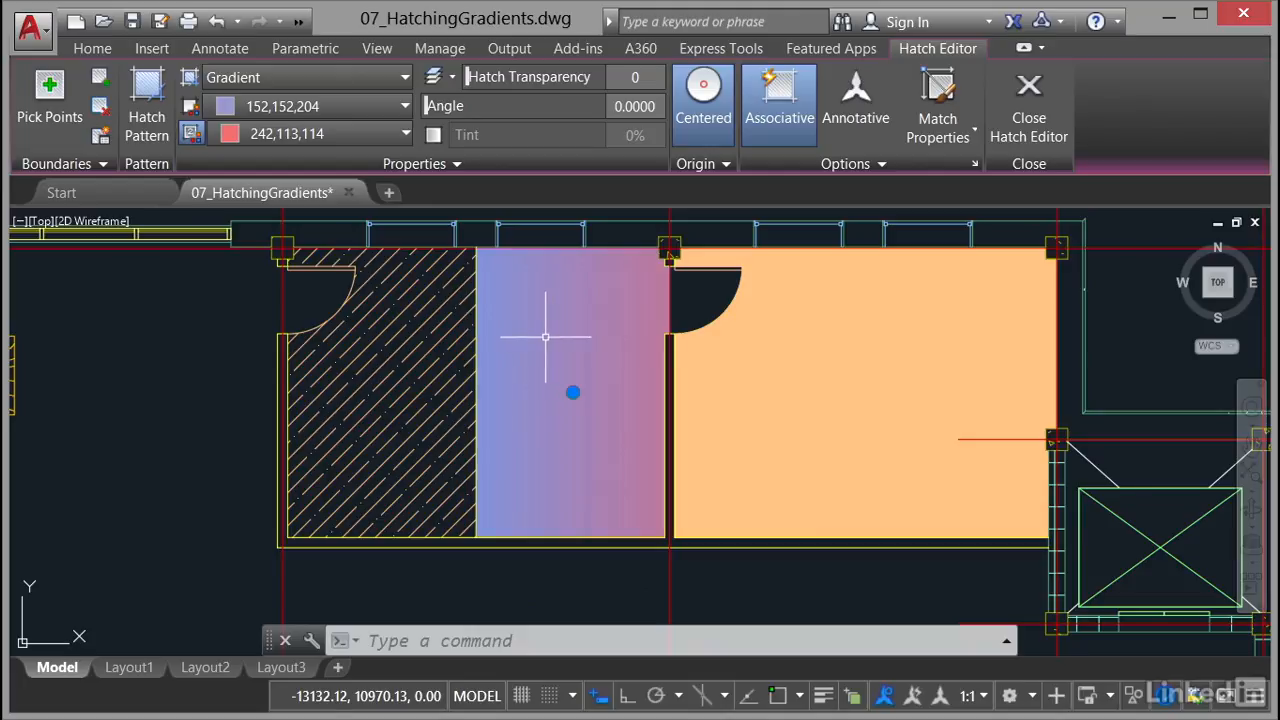
click(191, 134)
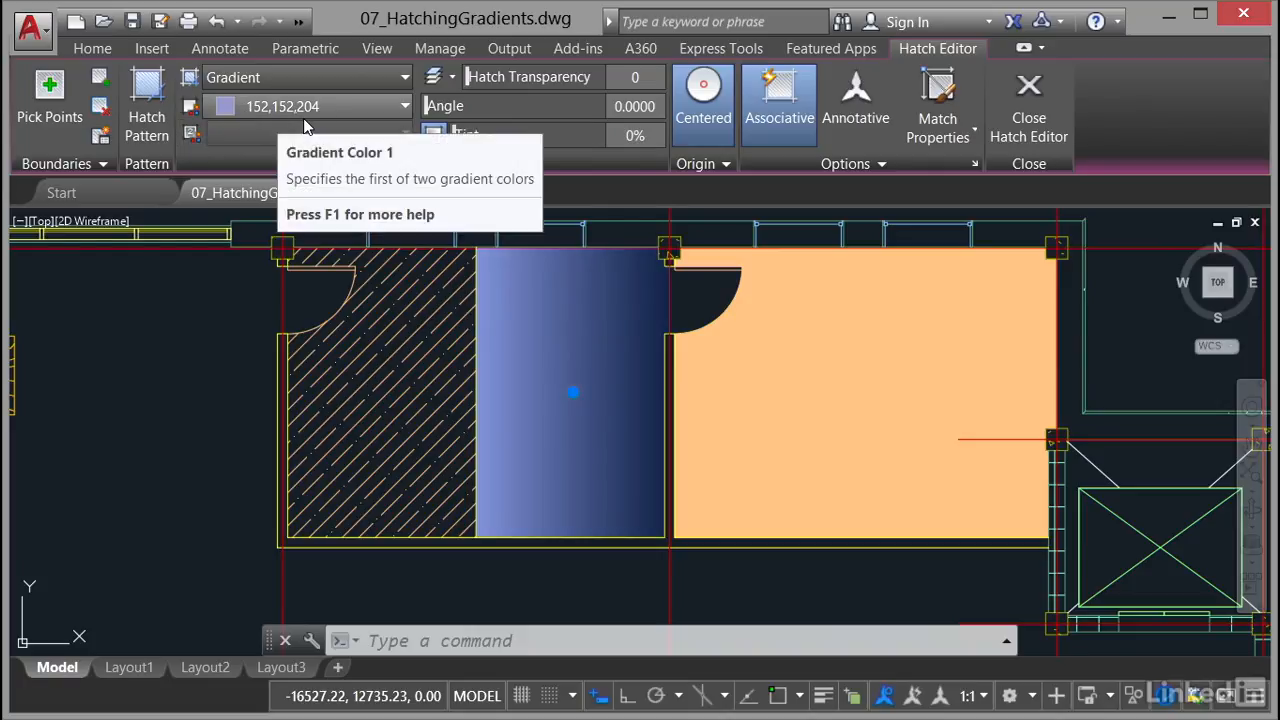
click(372, 110)
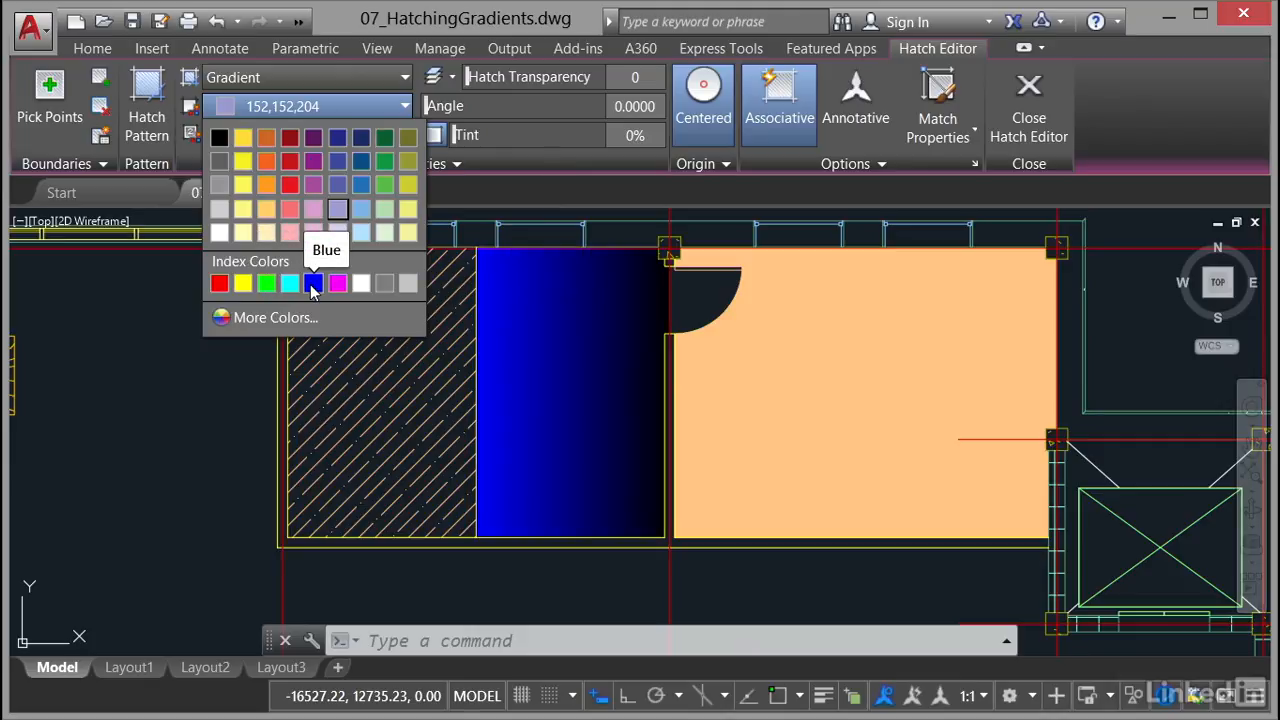
click(388, 287)
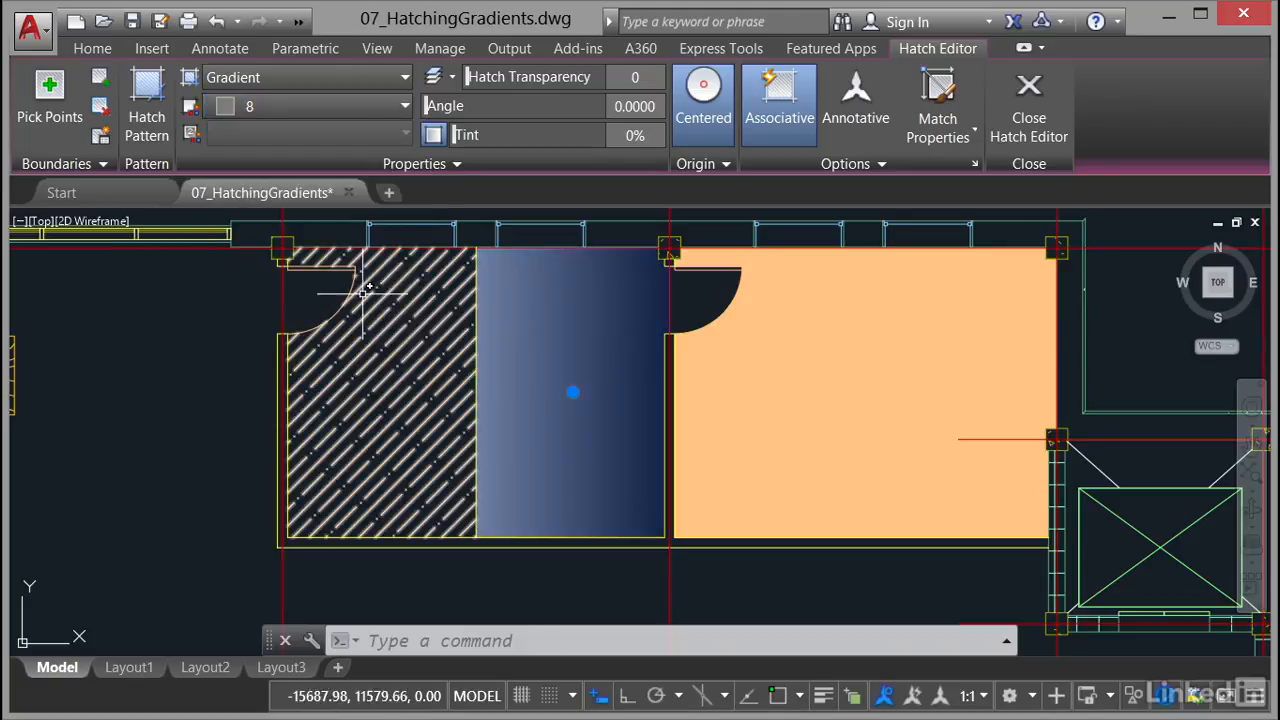
key(Escape)
key(Escape)
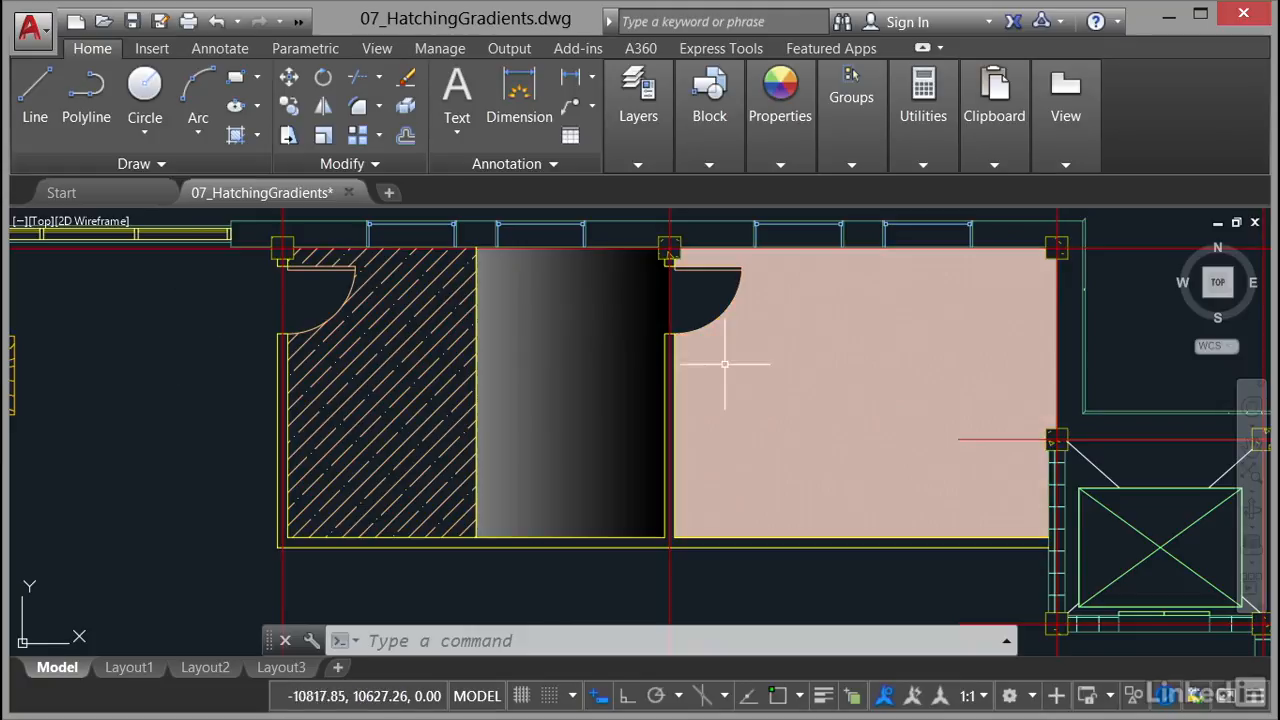
click(805, 363)
mouse_move(805, 363)
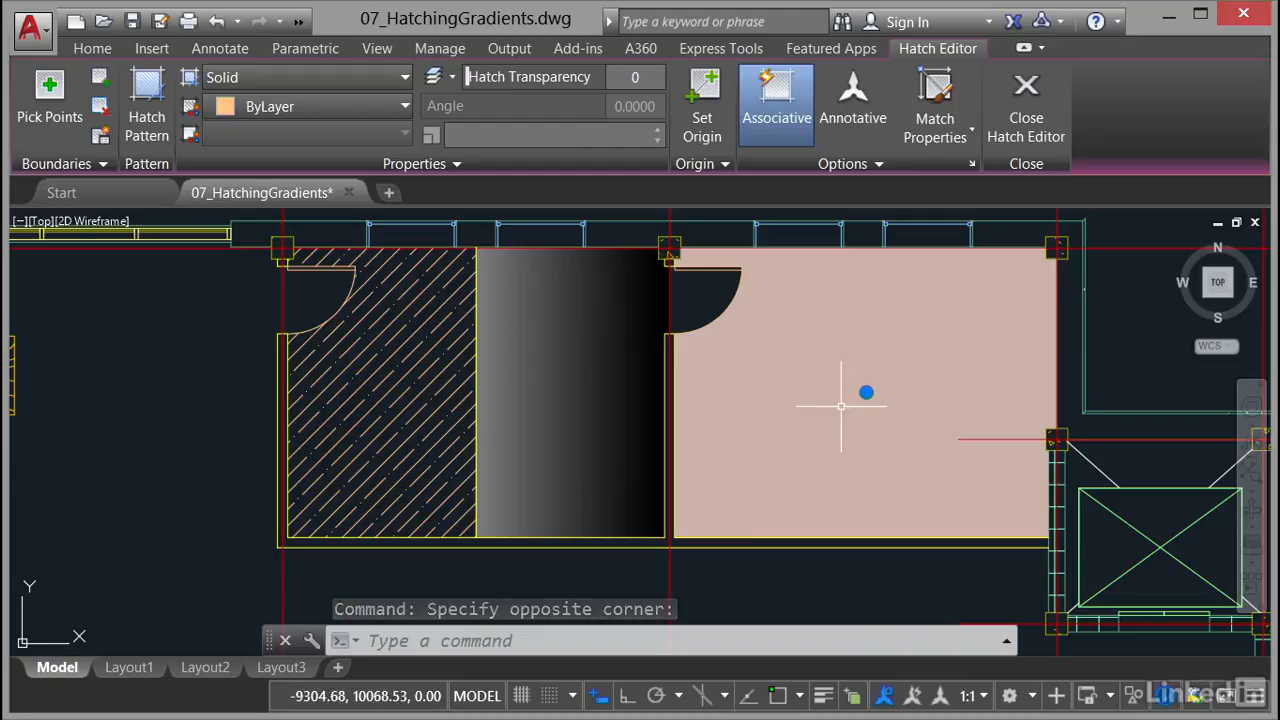
mouse_move(866, 393)
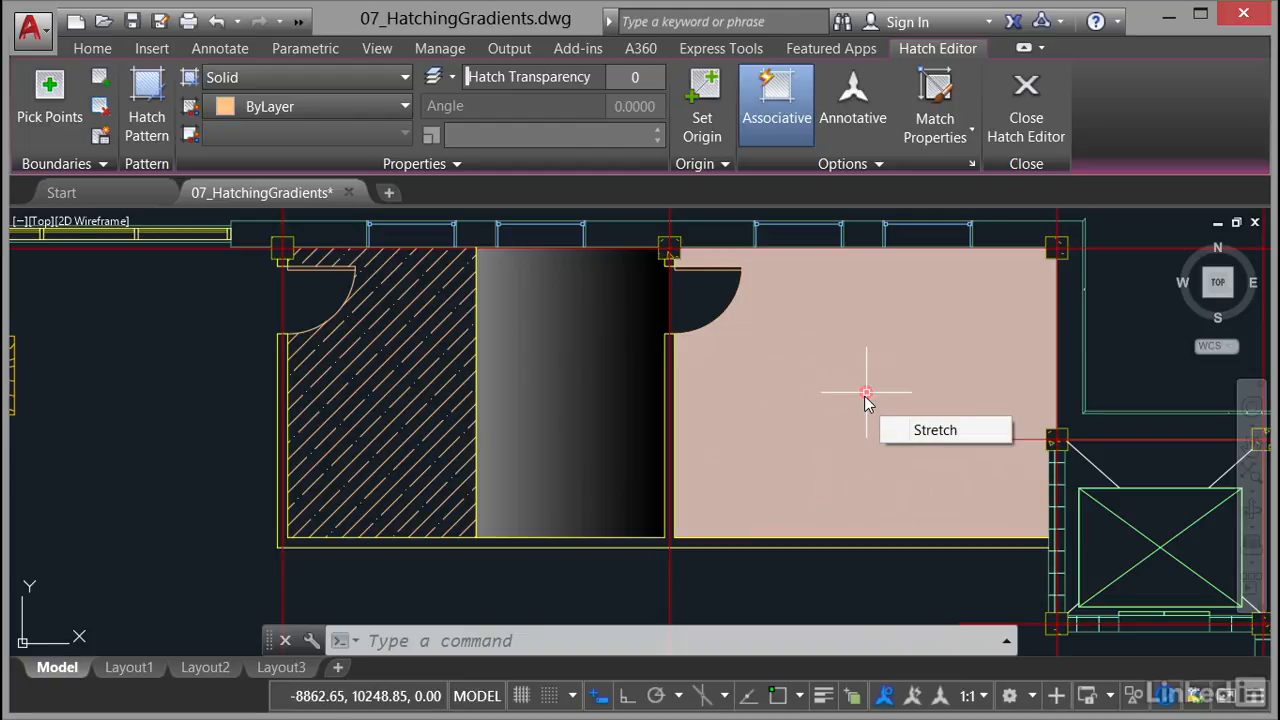
click(866, 393)
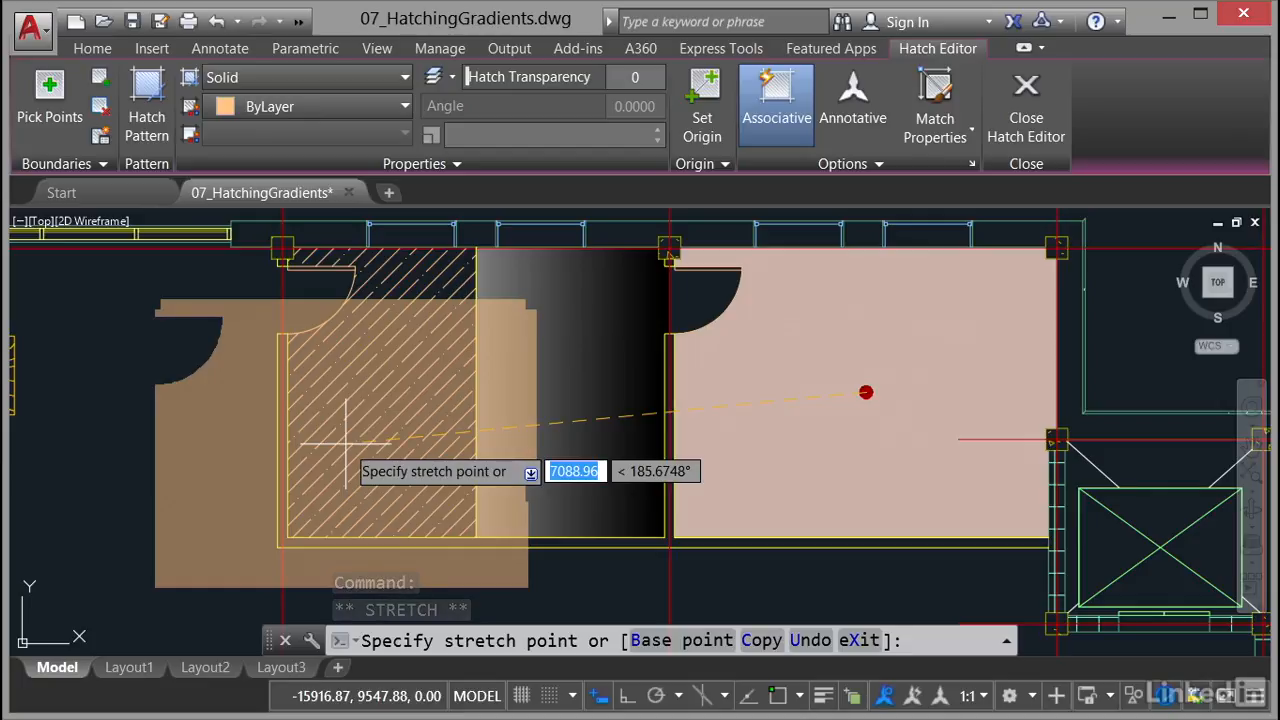
key(Escape)
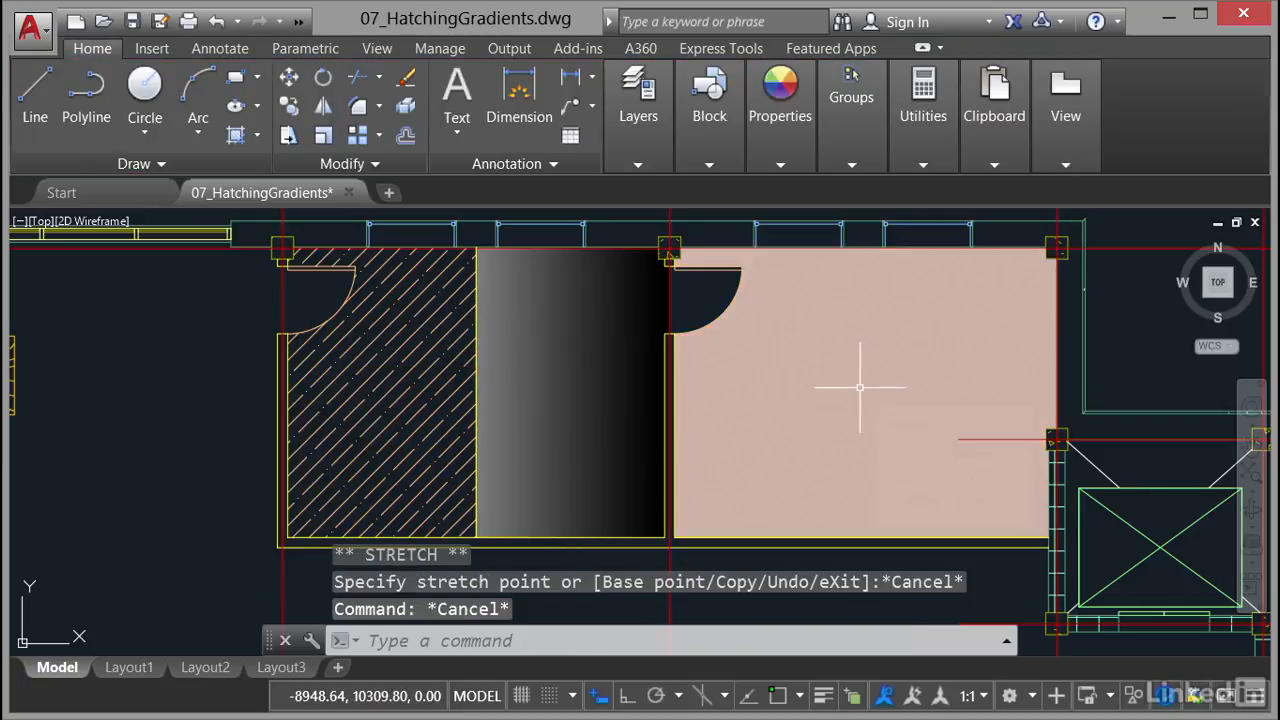
- Set the color of the solid hatch in the right room to red 205,32,39
click(859, 387)
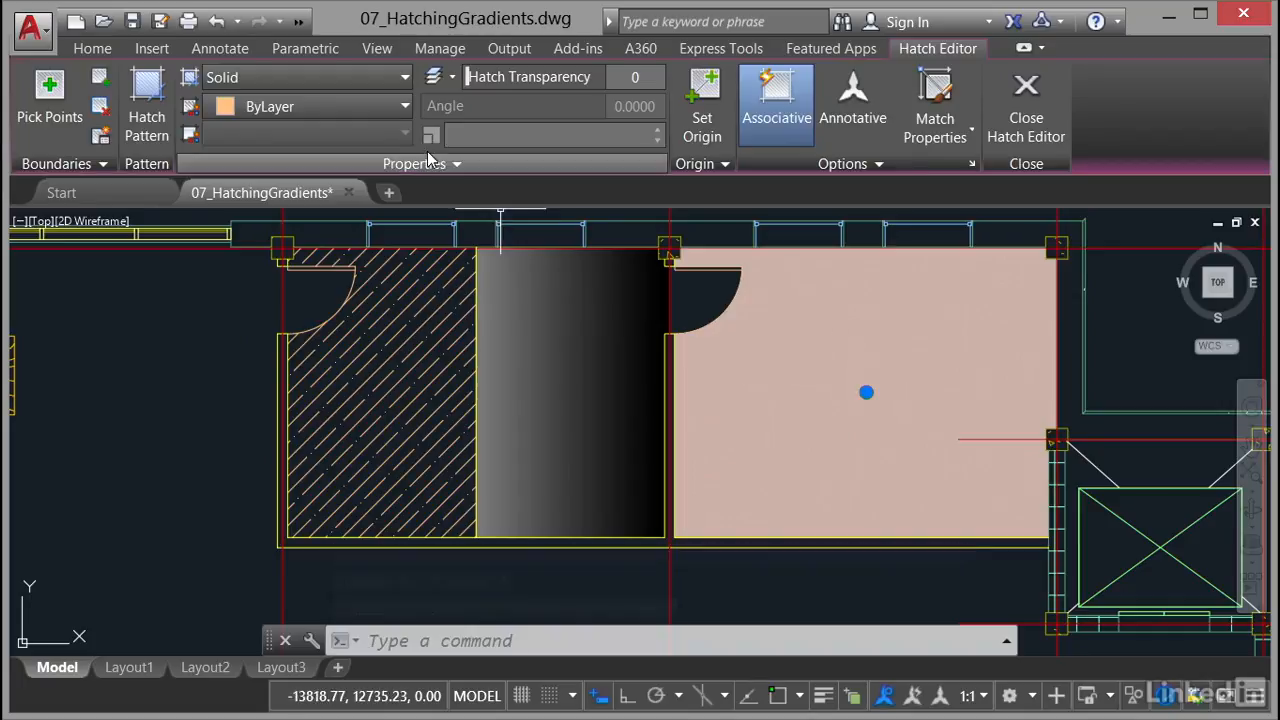
click(405, 108)
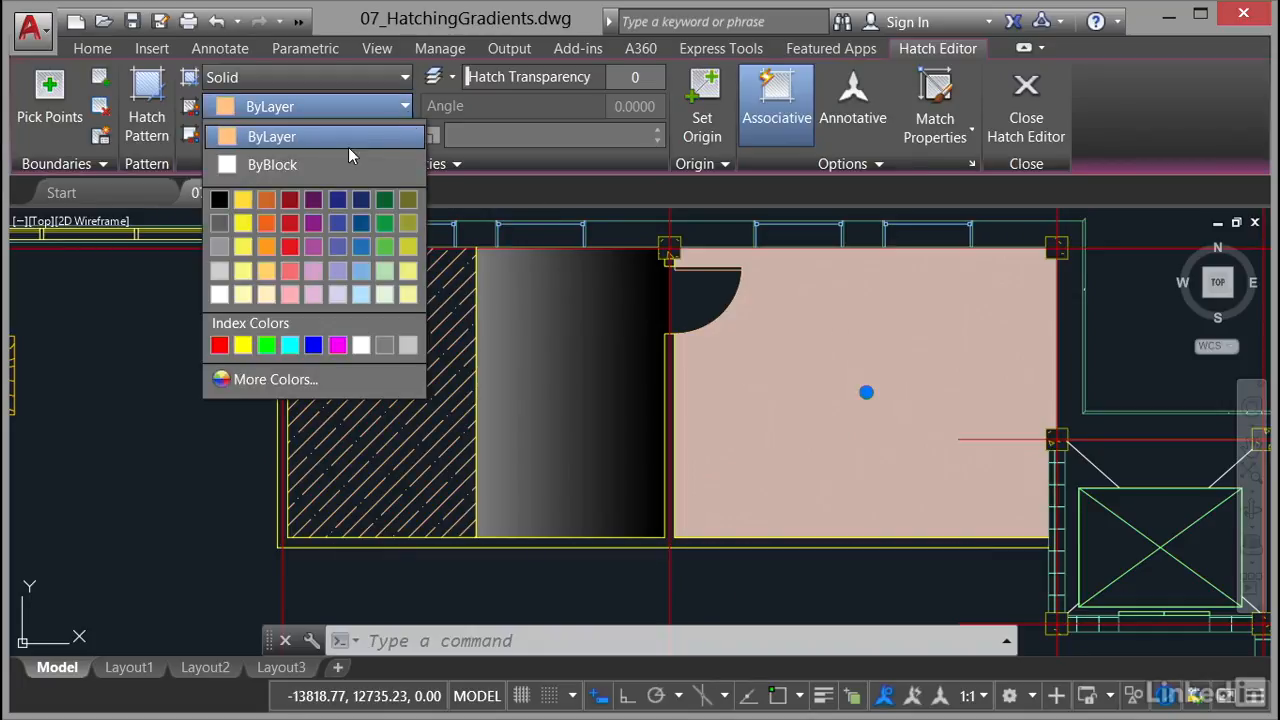
click(289, 224)
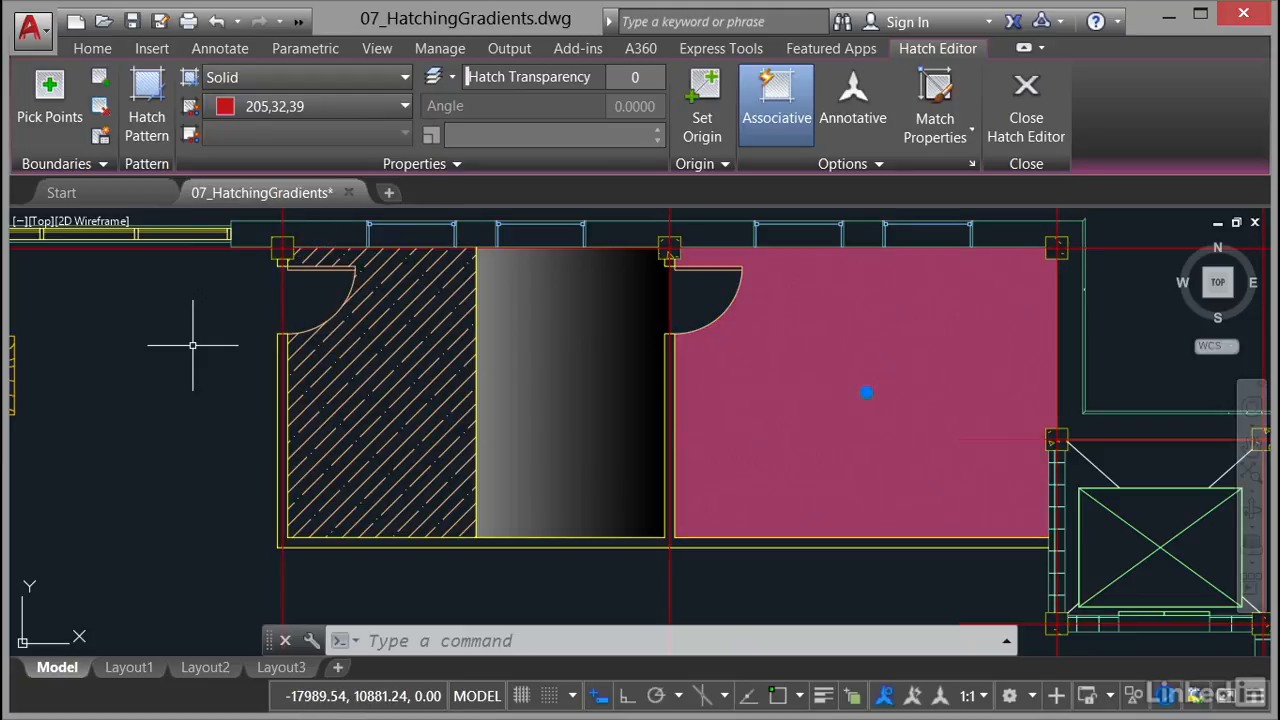
key(Escape)
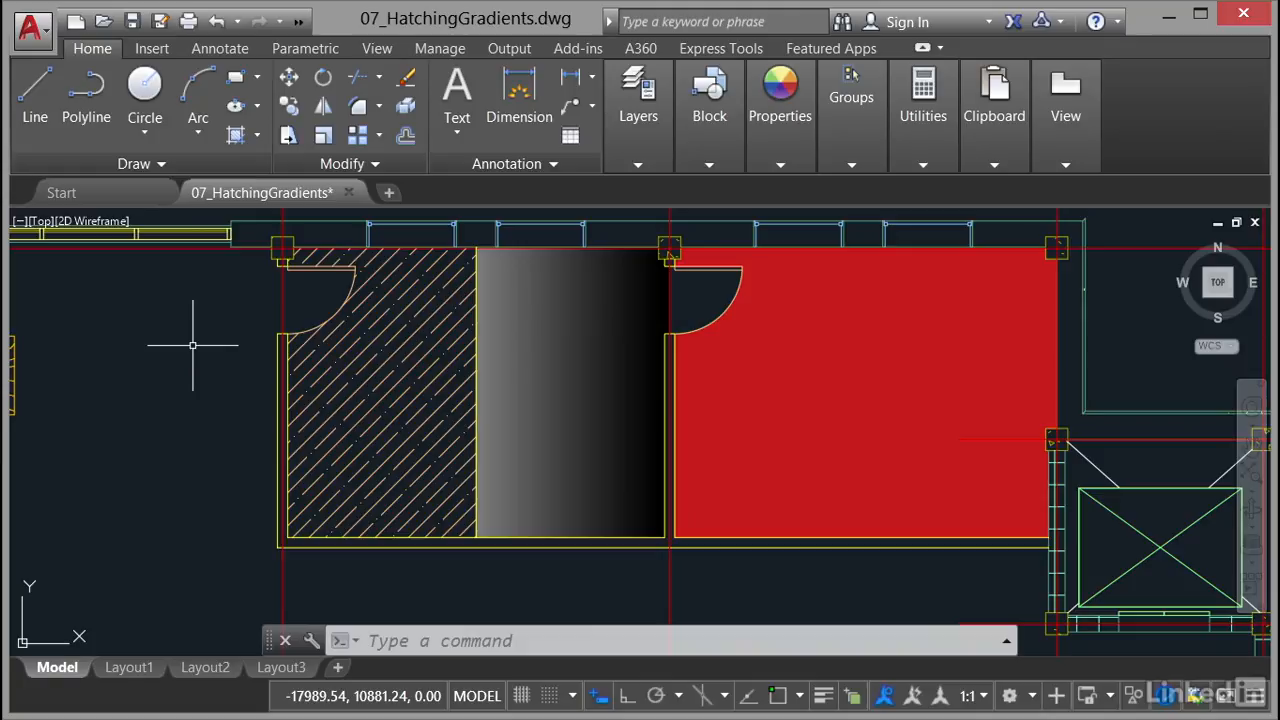
- Try erasing the left room's door block, check the hatch's boundary and associativity, and undo the erase
click(320, 268)
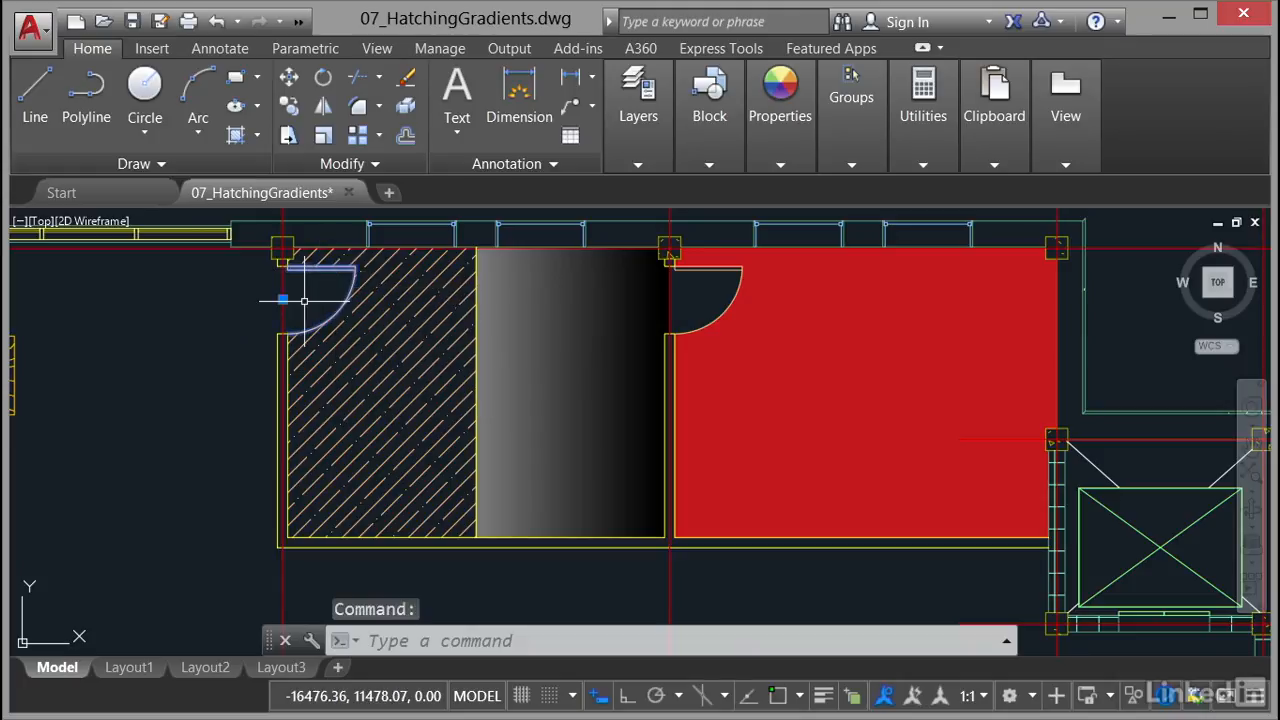
click(412, 84)
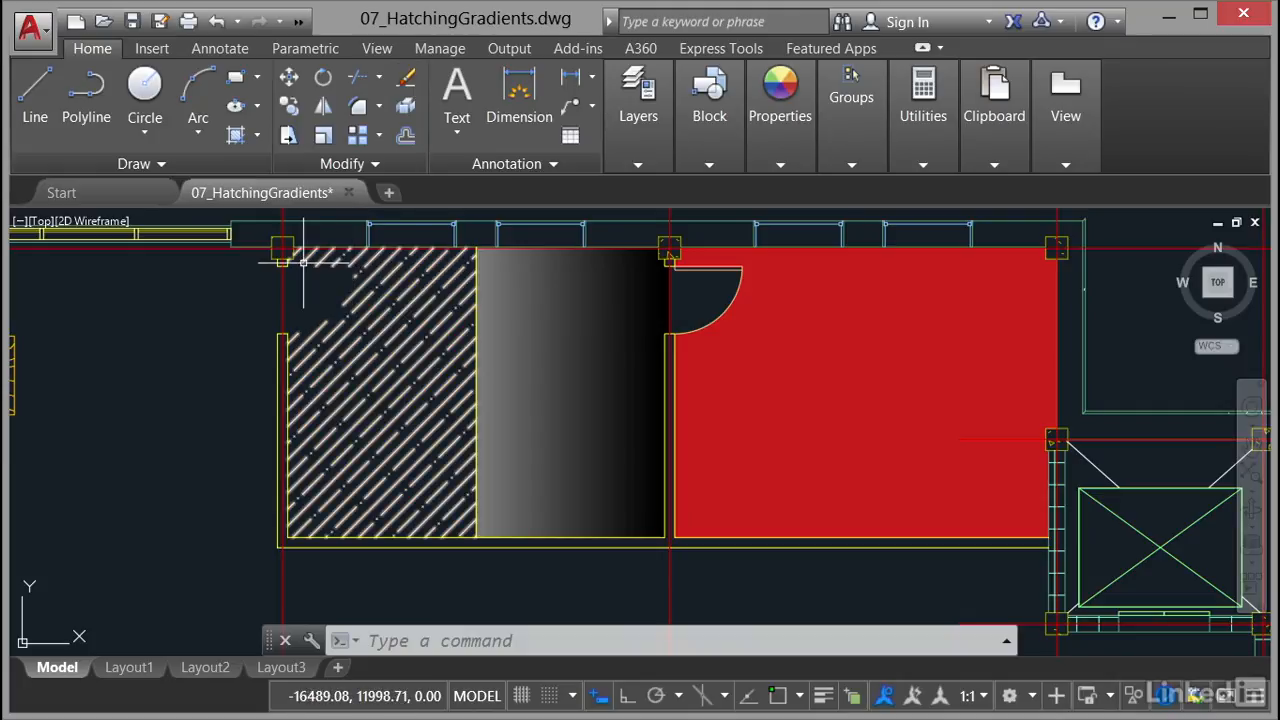
click(360, 263)
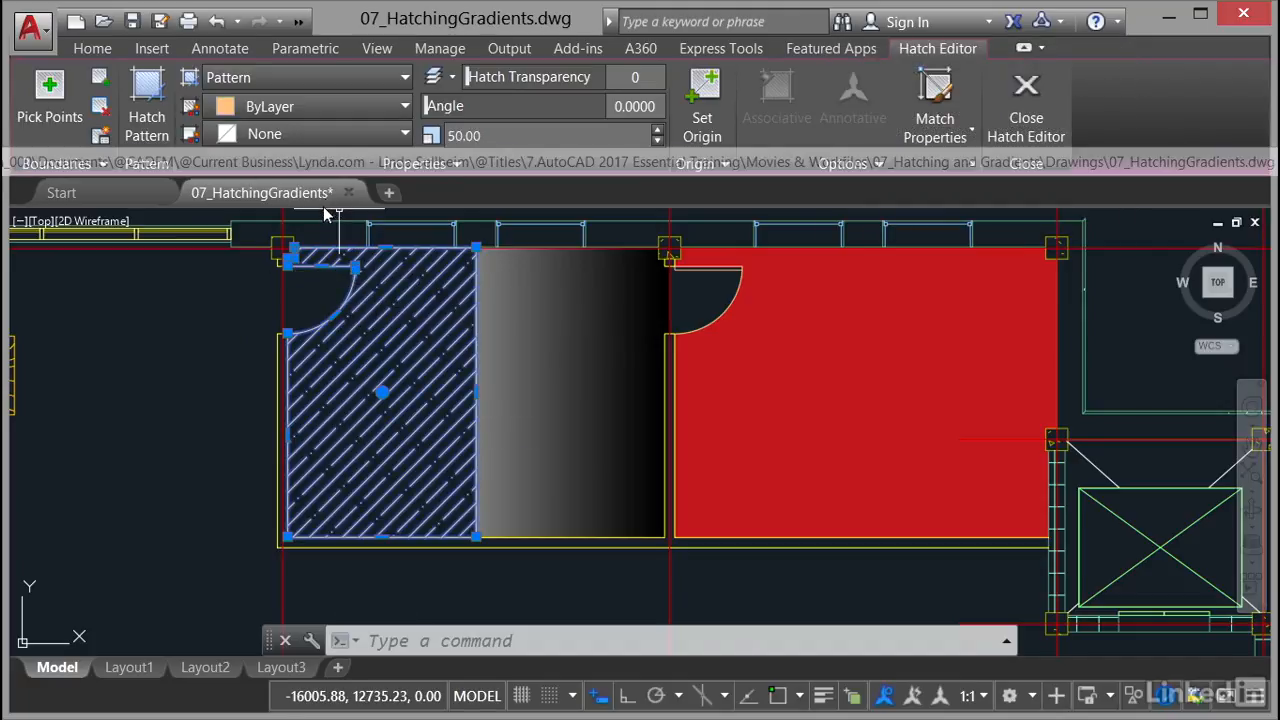
key(Escape)
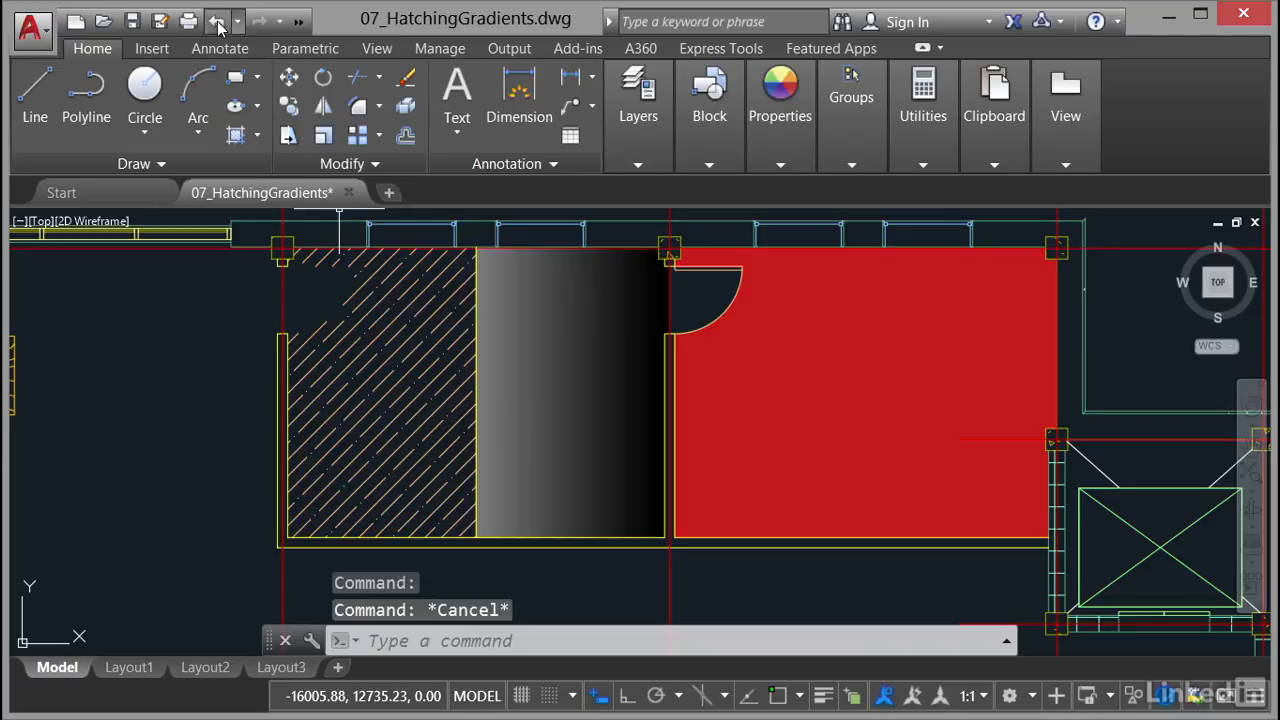
click(217, 21)
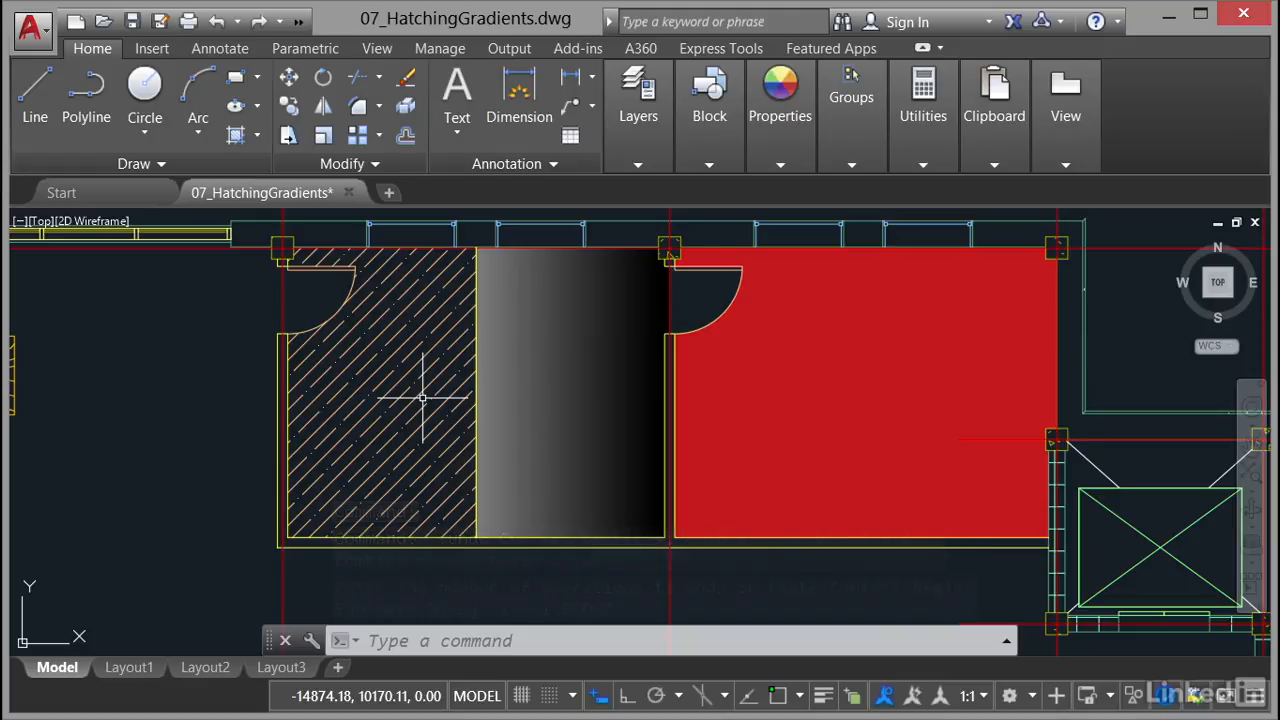
- Check the Associative setting of the ANSI35 hatch in the left room
click(422, 396)
click(411, 390)
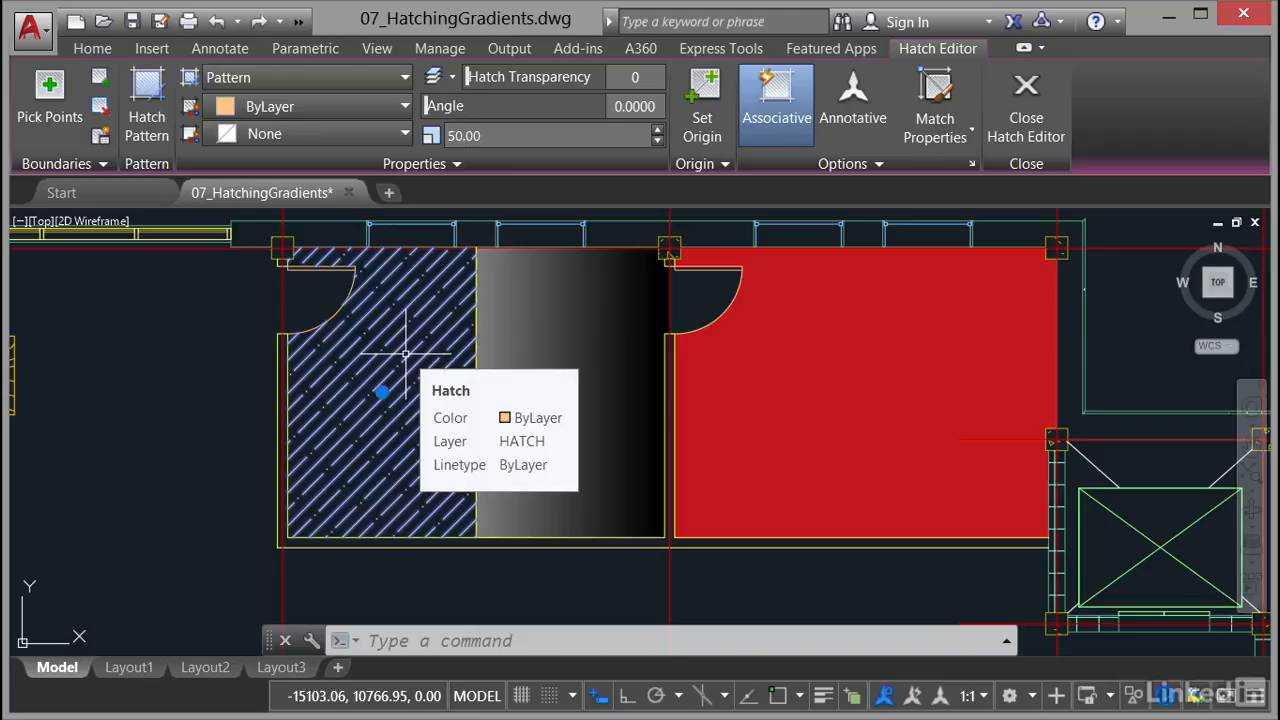
key(Escape)
key(Escape)
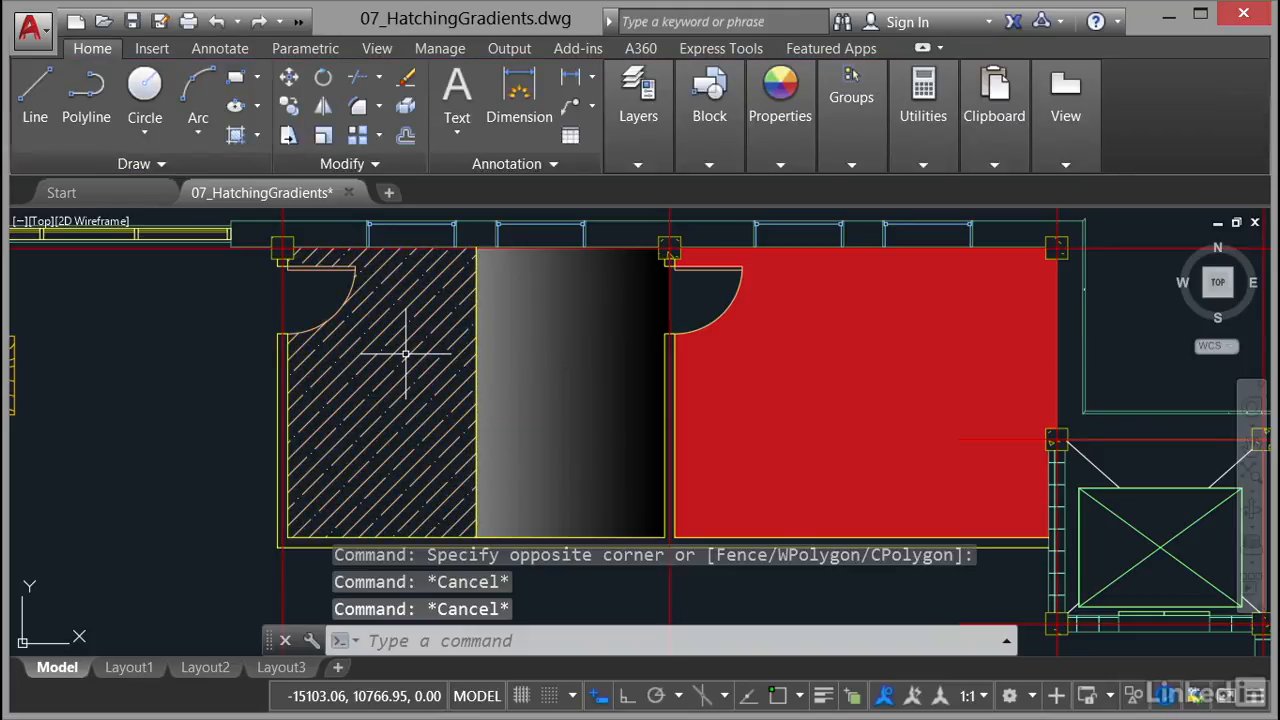
- Move the ANSI35 hatch by its center grip out of the left room into the empty space west of it
click(405, 352)
click(382, 393)
click(139, 433)
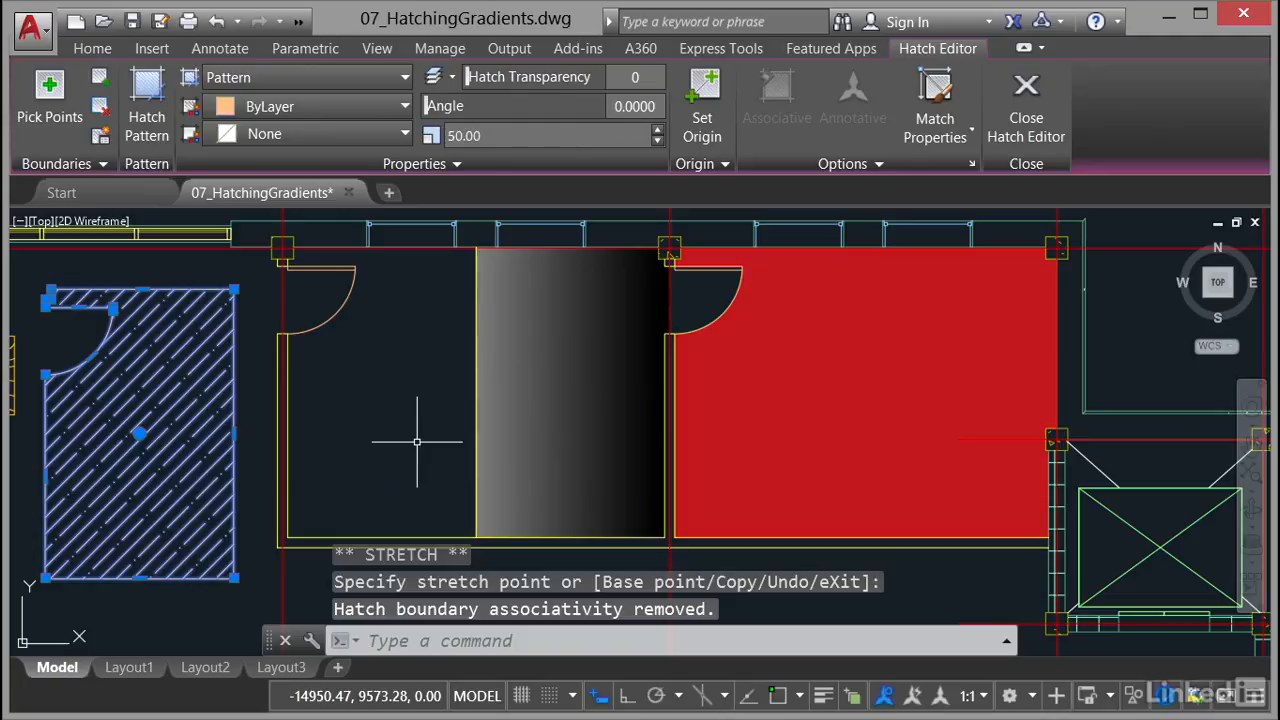
key(Escape)
key(Escape)
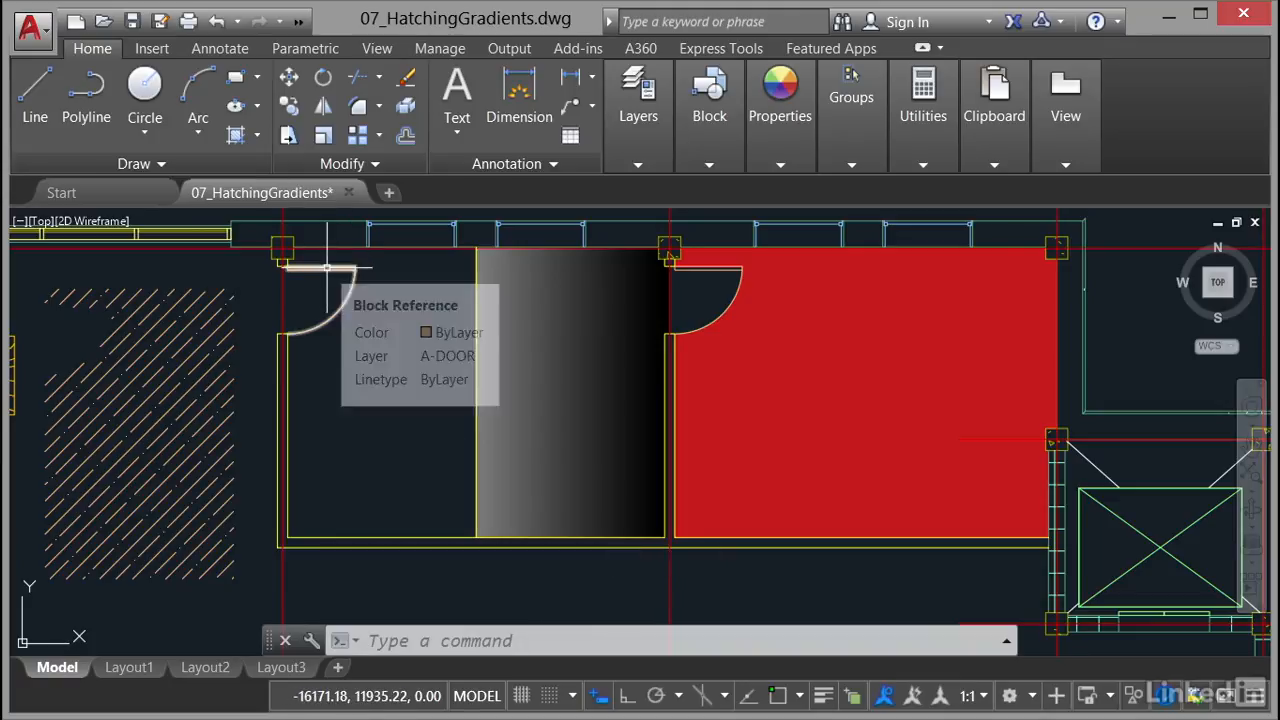
- Erase the door block at the left room's entrance
click(348, 290)
click(414, 86)
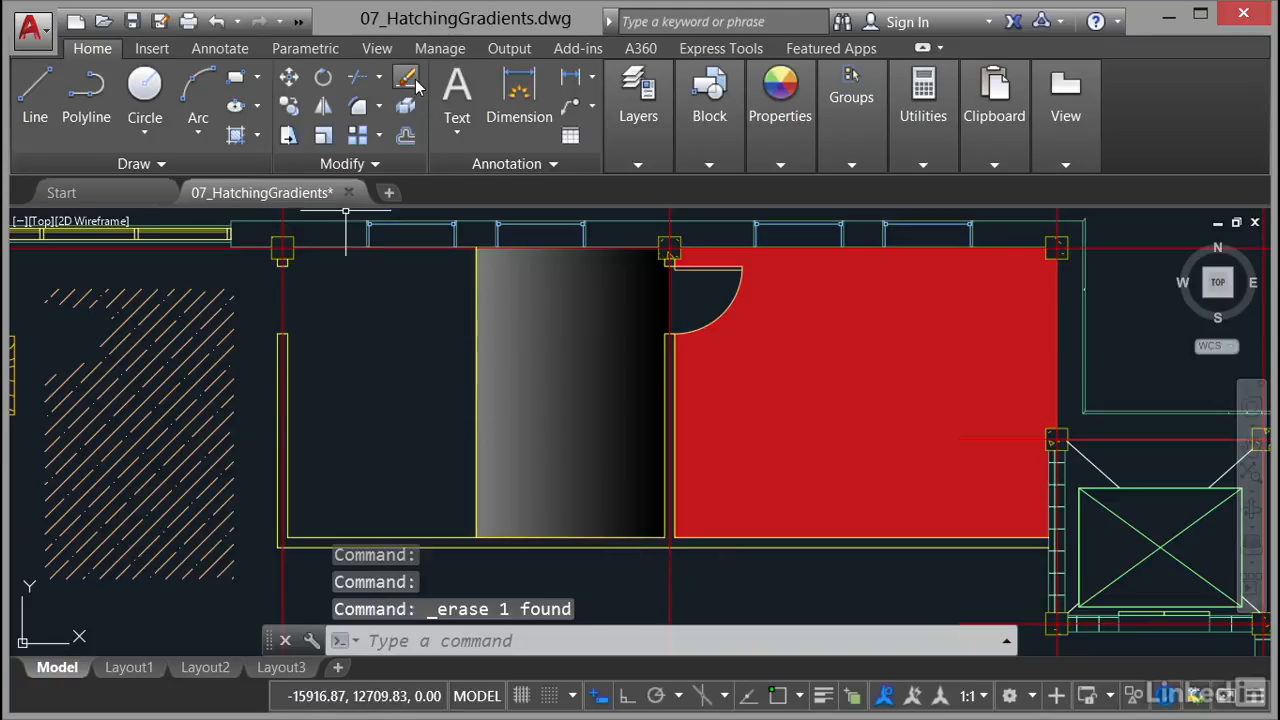
- Turn on object snap and stretch the left wall's inner line up across the doorway to the endpoint of the wall stub
scroll(277, 329, up, 2)
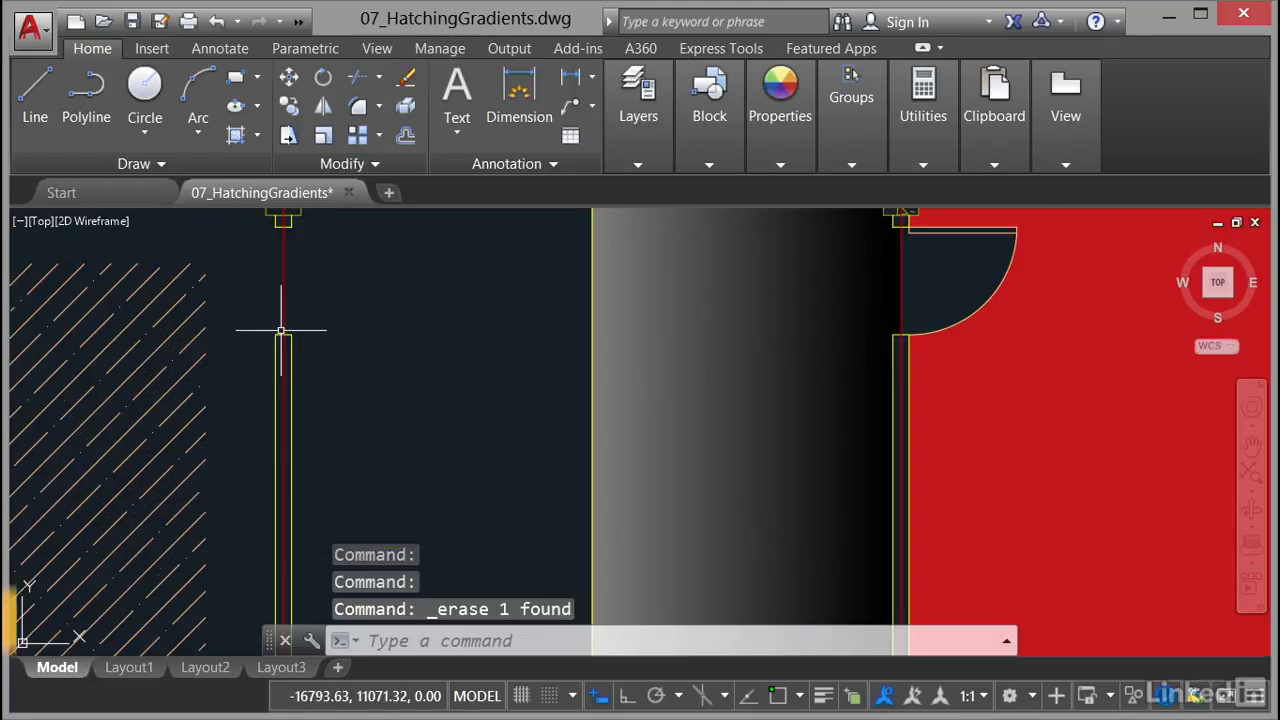
scroll(320, 330, up, 2)
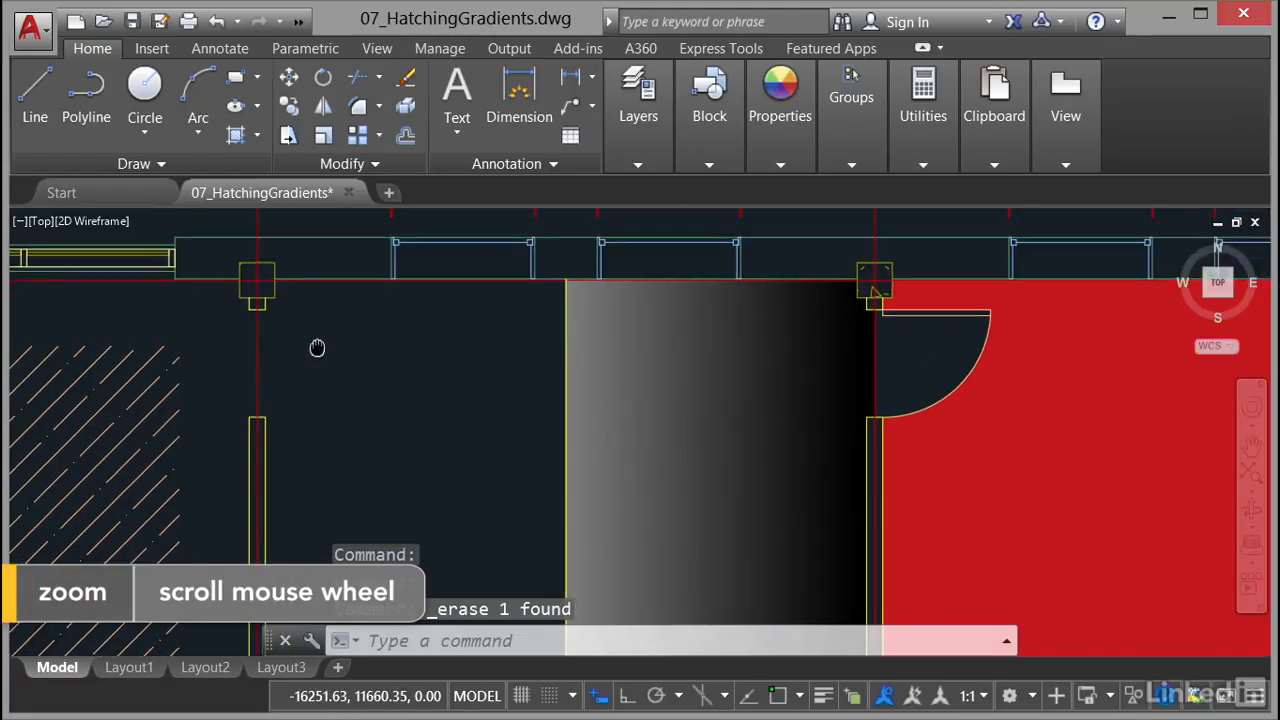
click(261, 437)
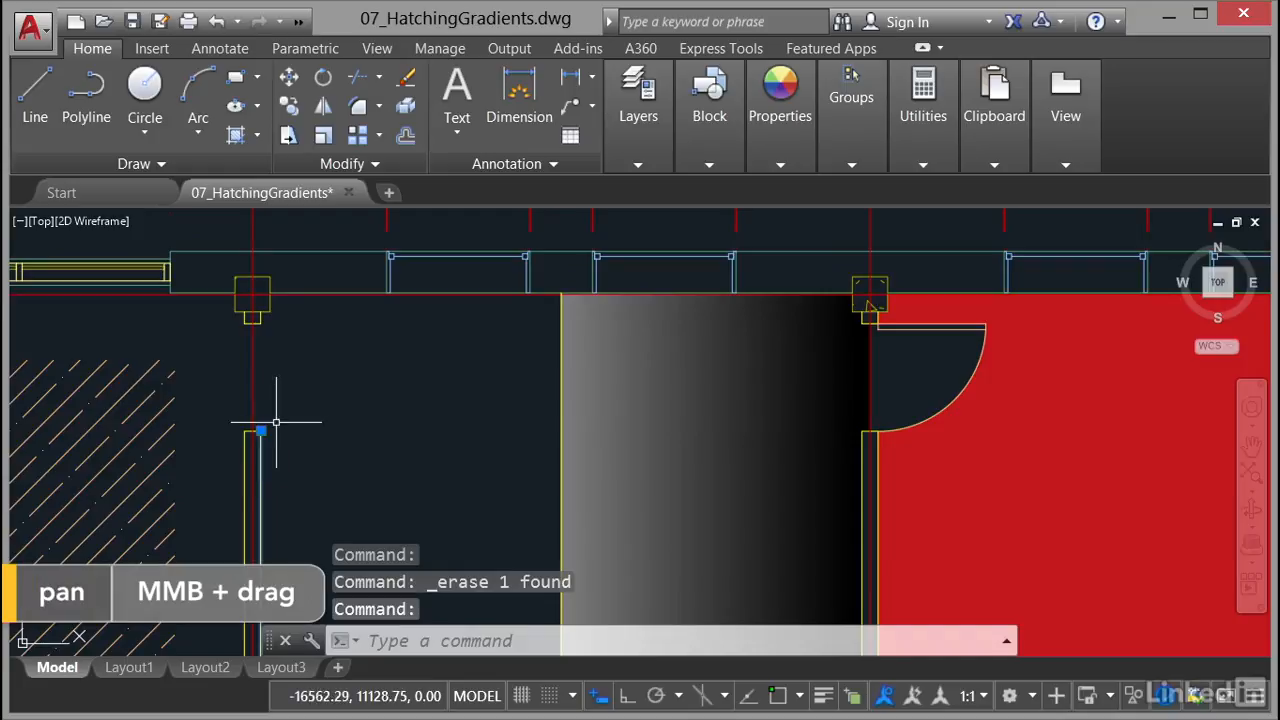
click(261, 431)
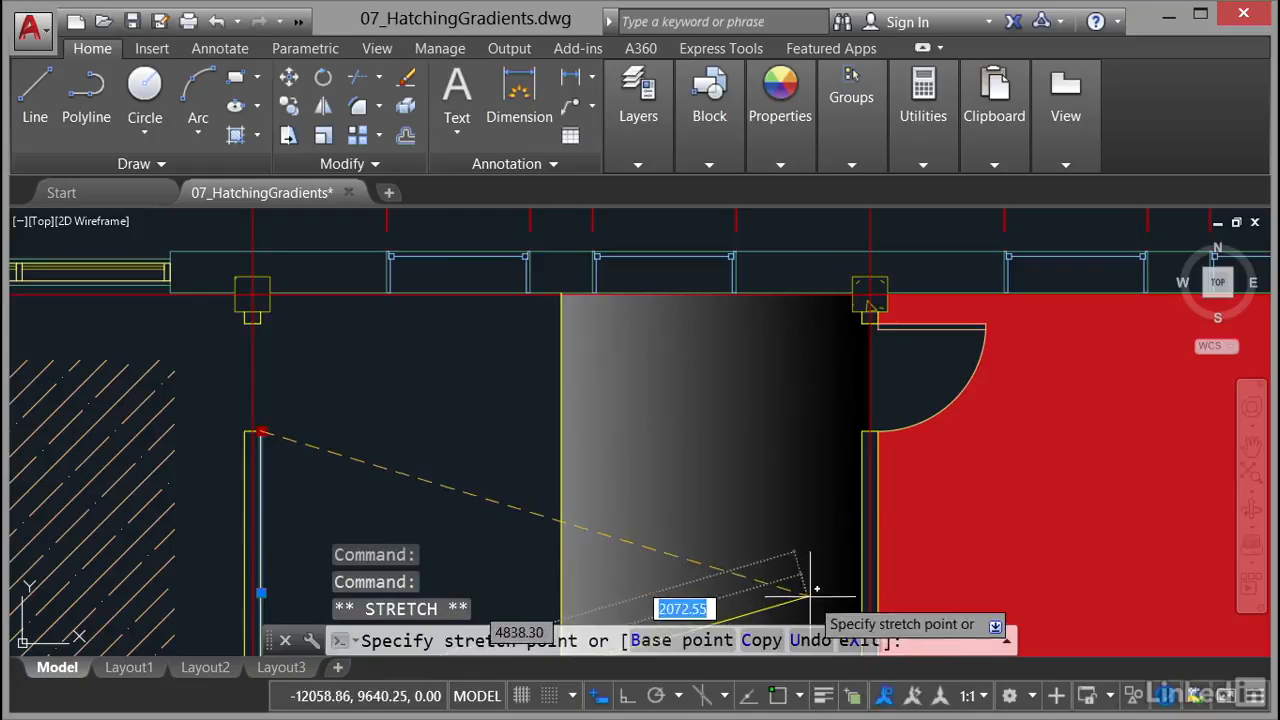
click(780, 694)
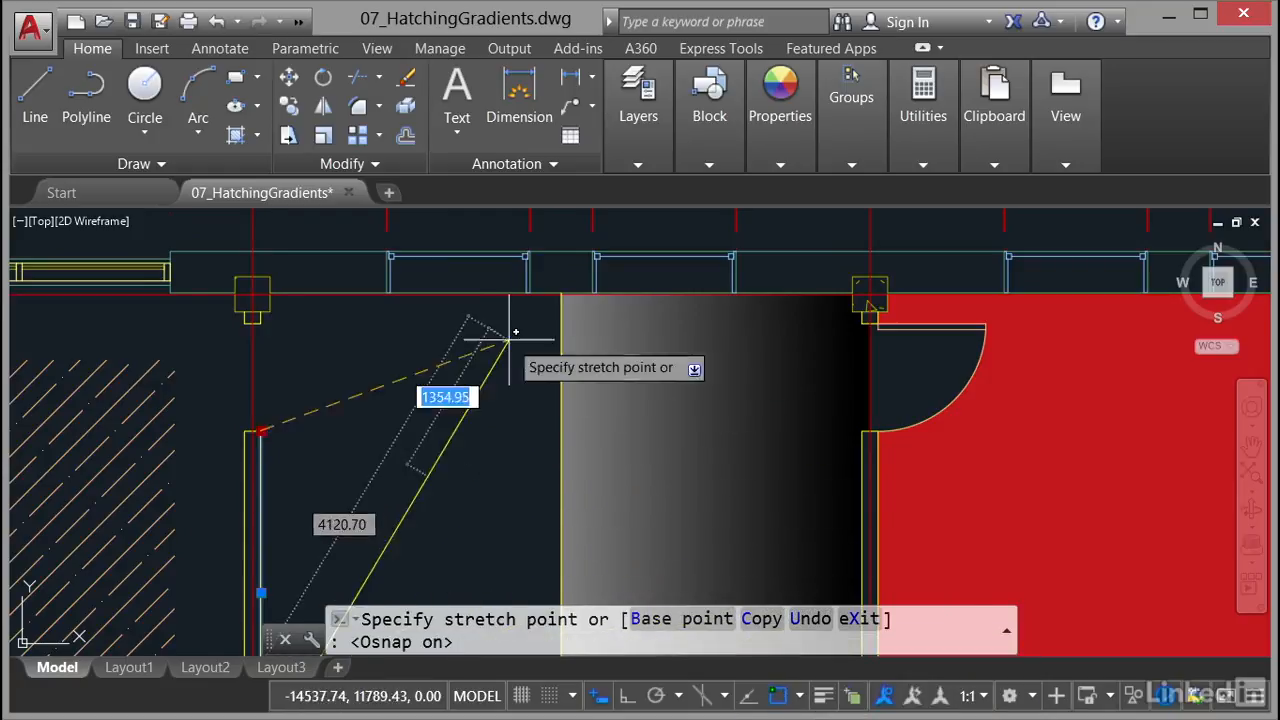
click(260, 320)
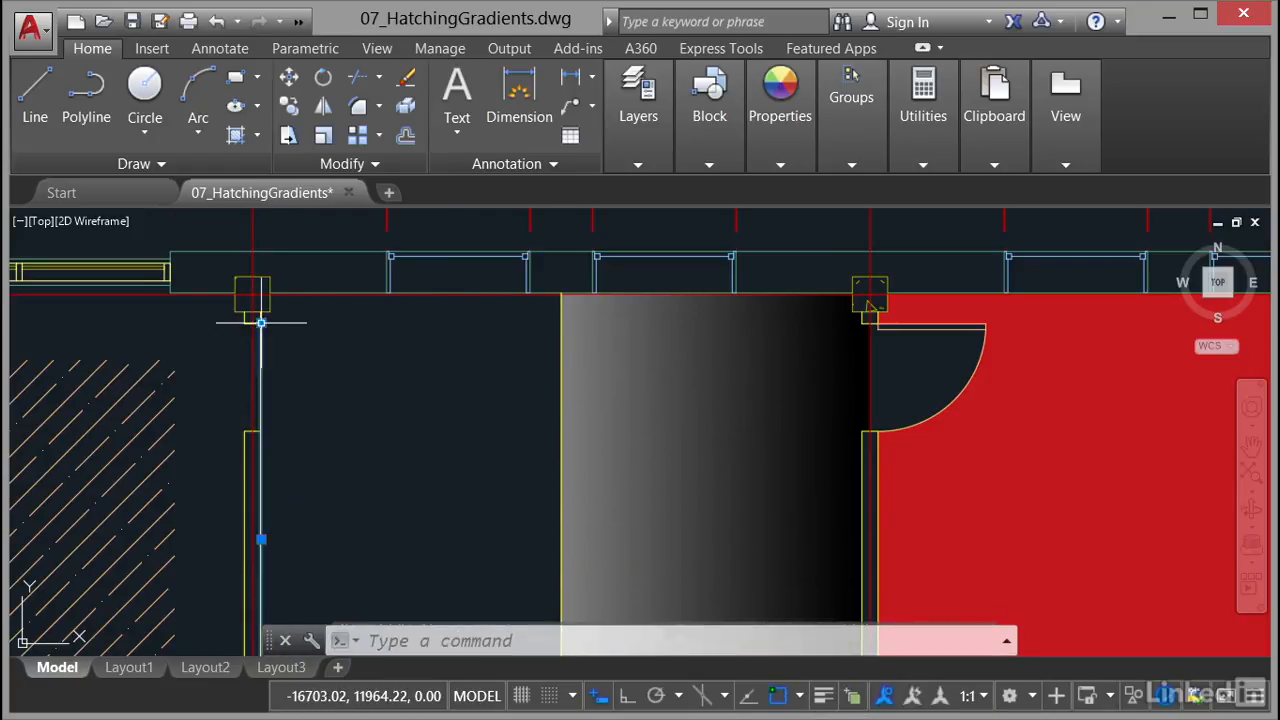
key(Escape)
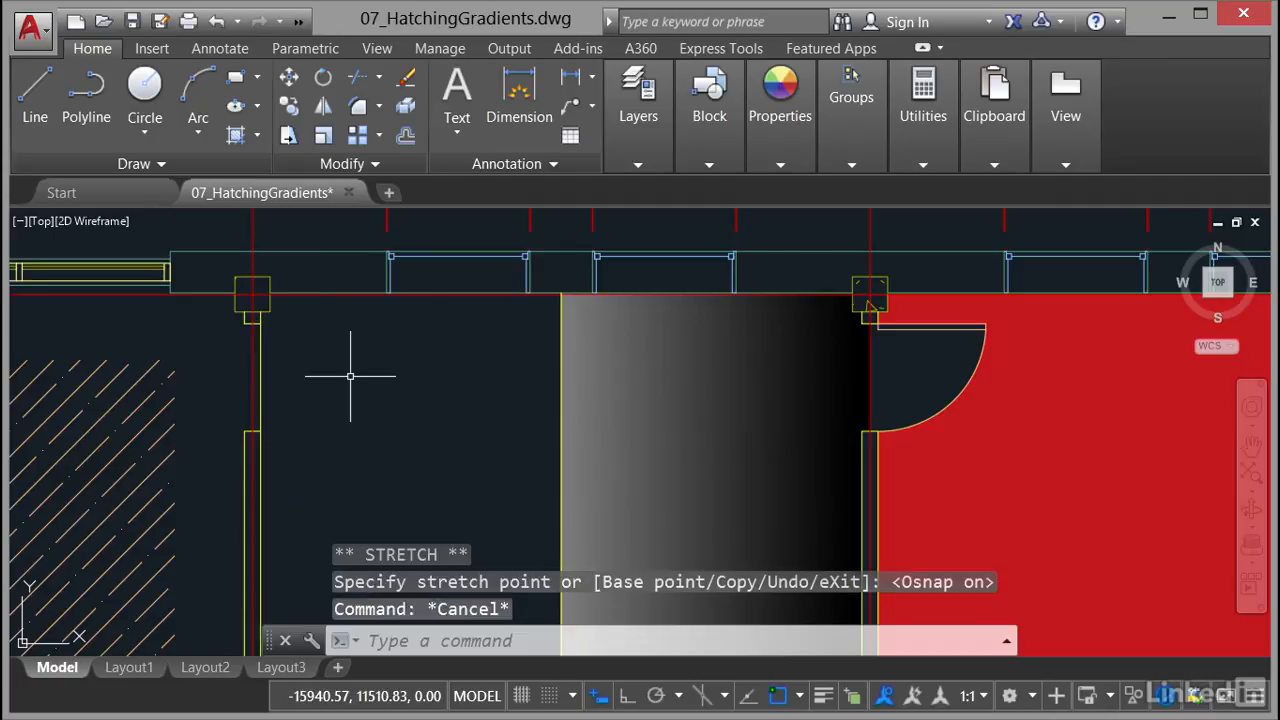
- Create an associative hatch with an angle-shaped grid pattern inside the closed-off left room, west of the gradient
scroll(350, 376, down, 4)
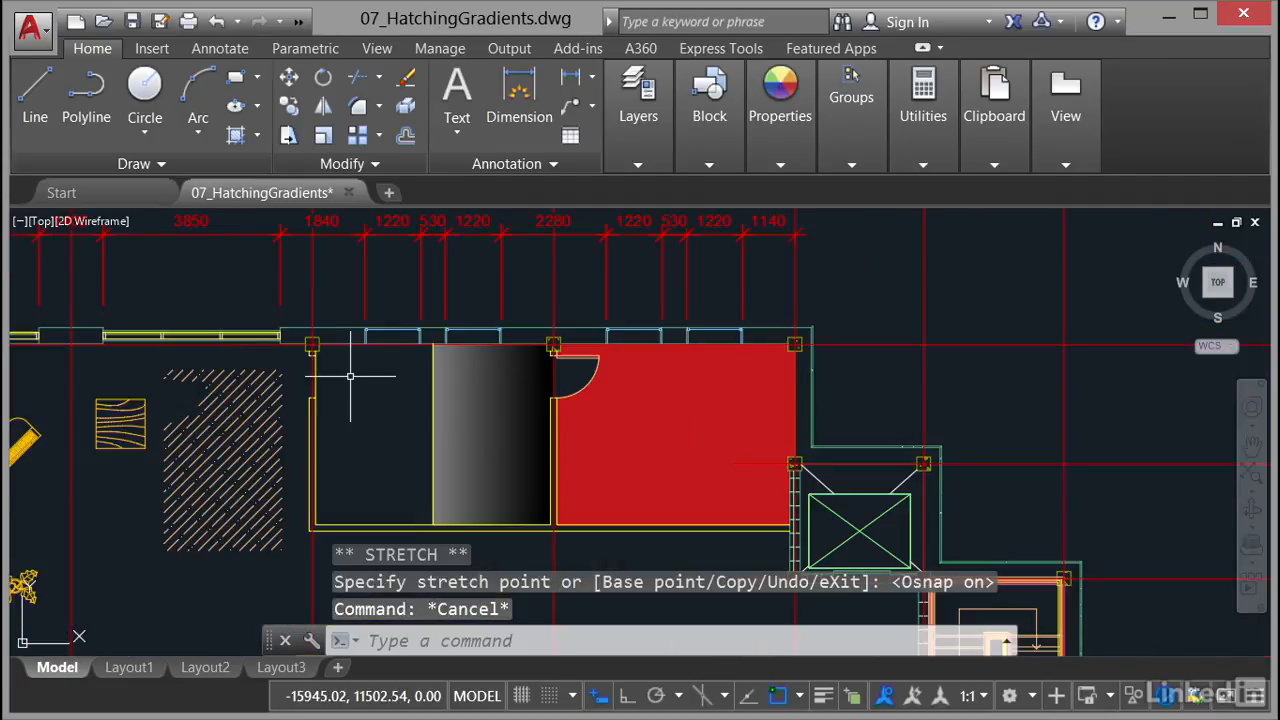
click(259, 141)
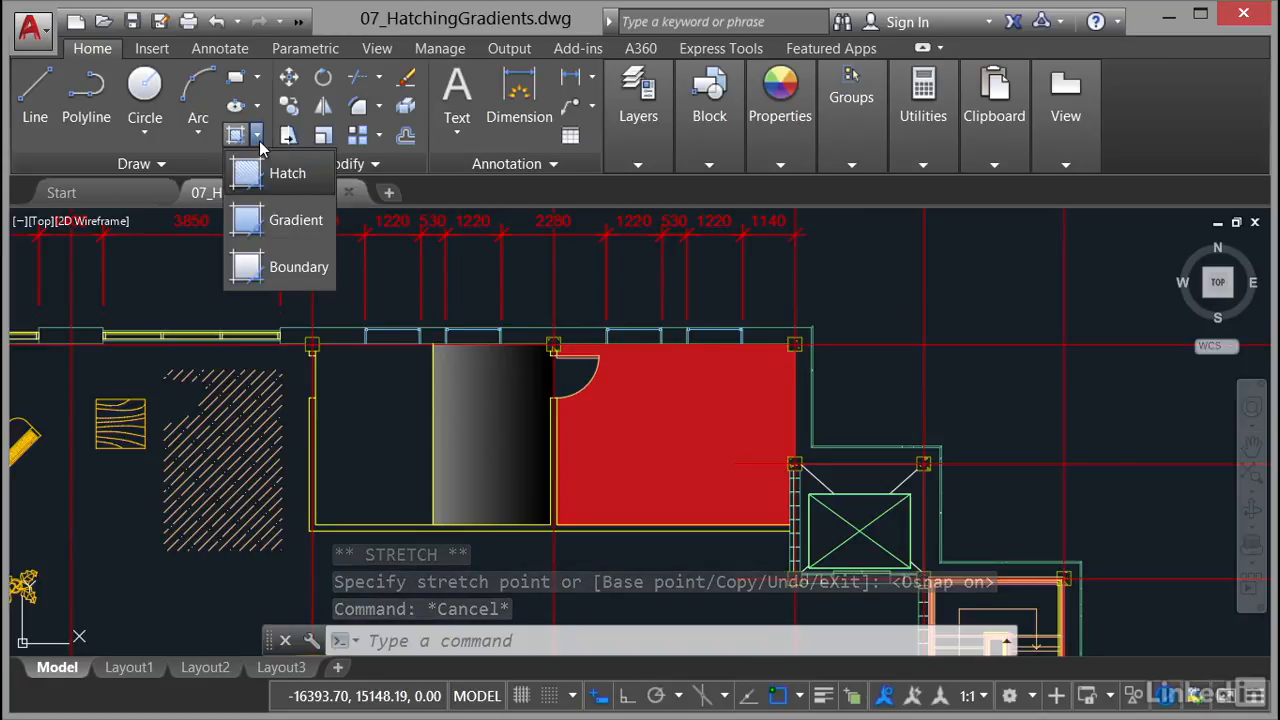
click(264, 170)
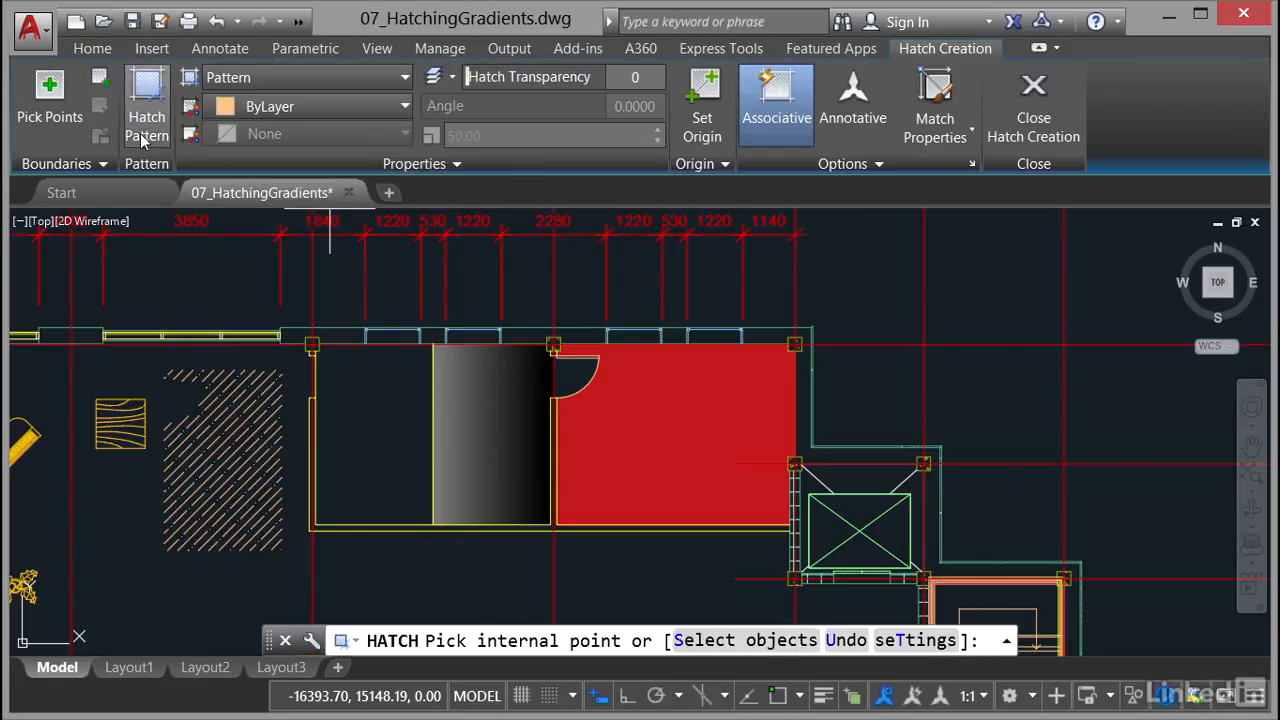
click(143, 135)
click(254, 185)
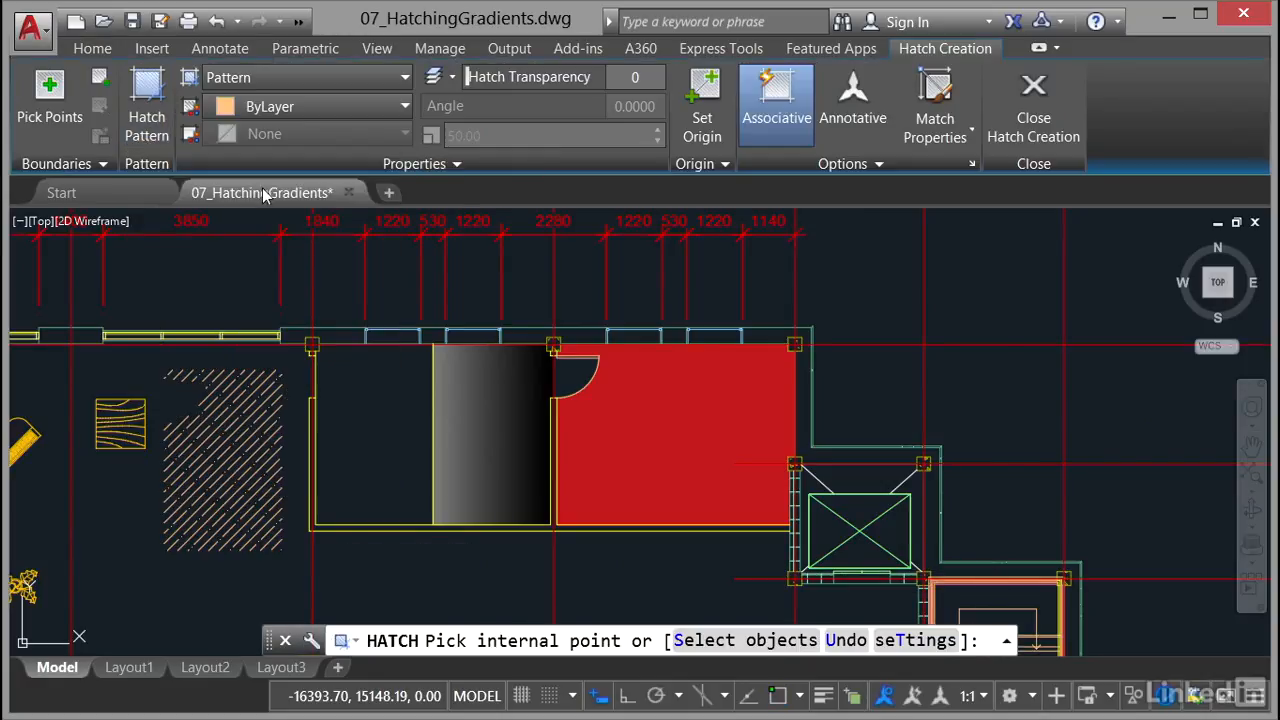
click(372, 402)
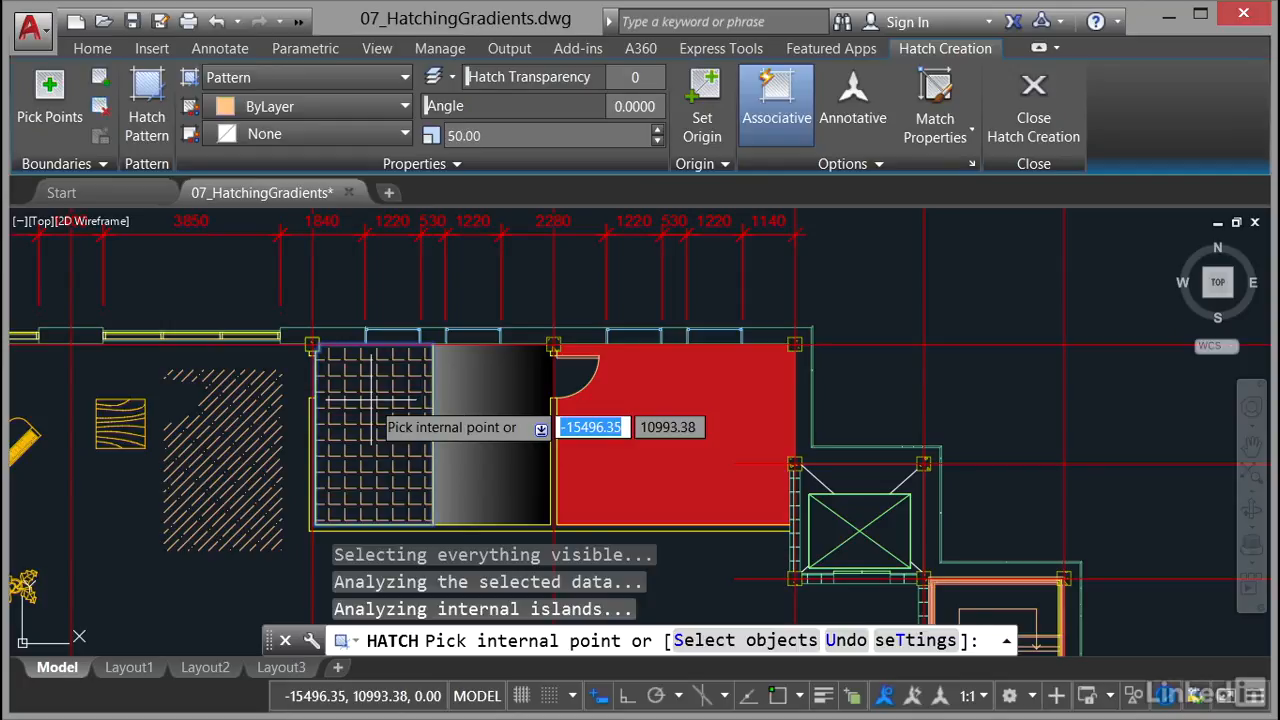
key(Escape)
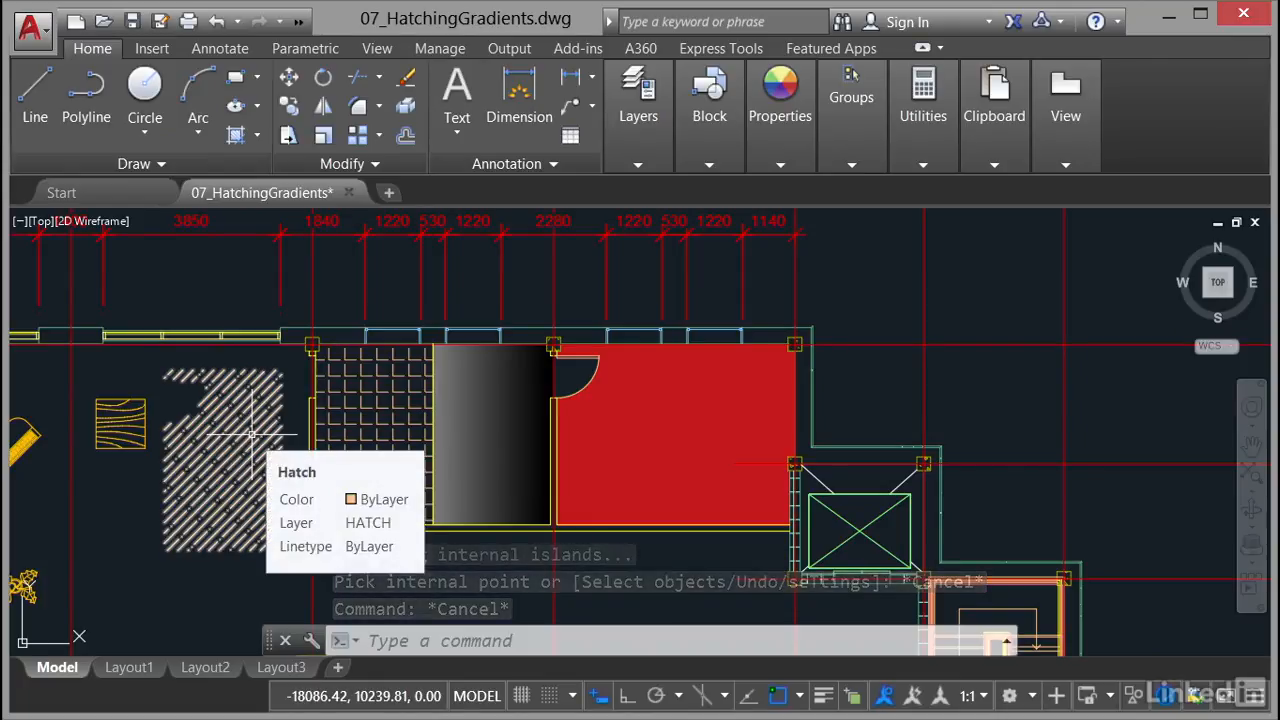
- Match the left room's new hatch to the properties of the diagonal-line hatch outside the room
click(366, 433)
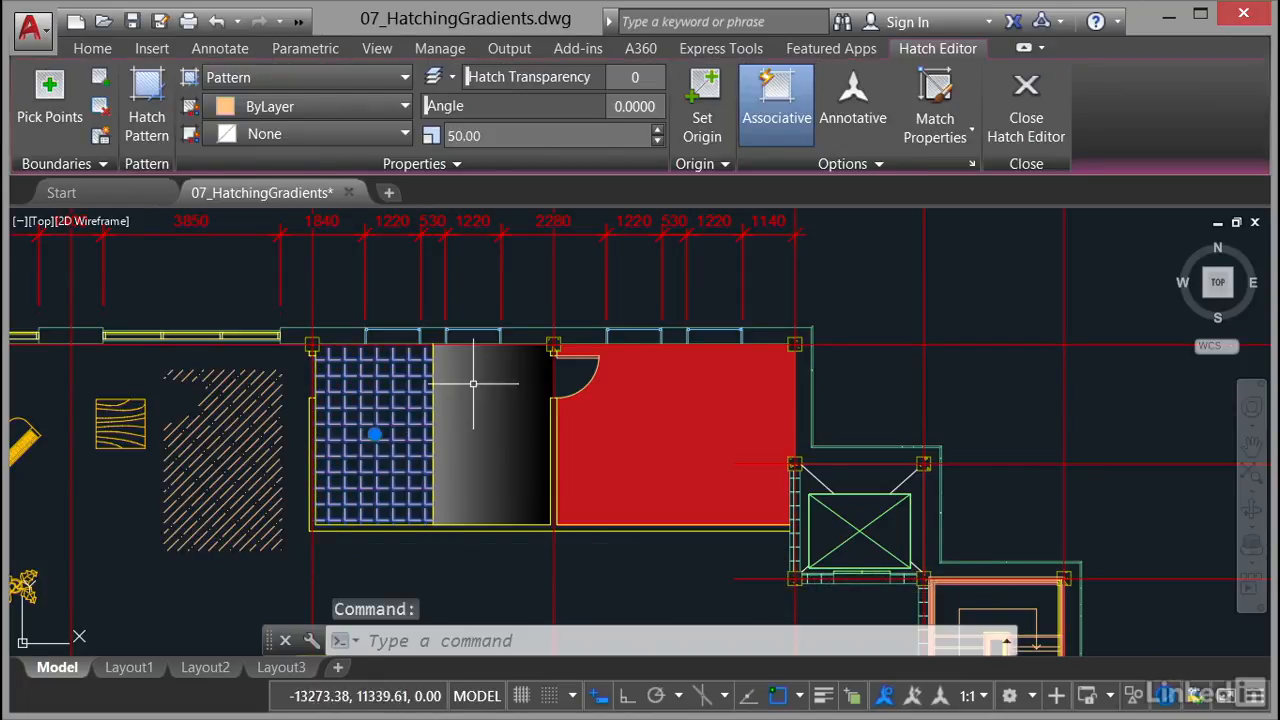
click(930, 103)
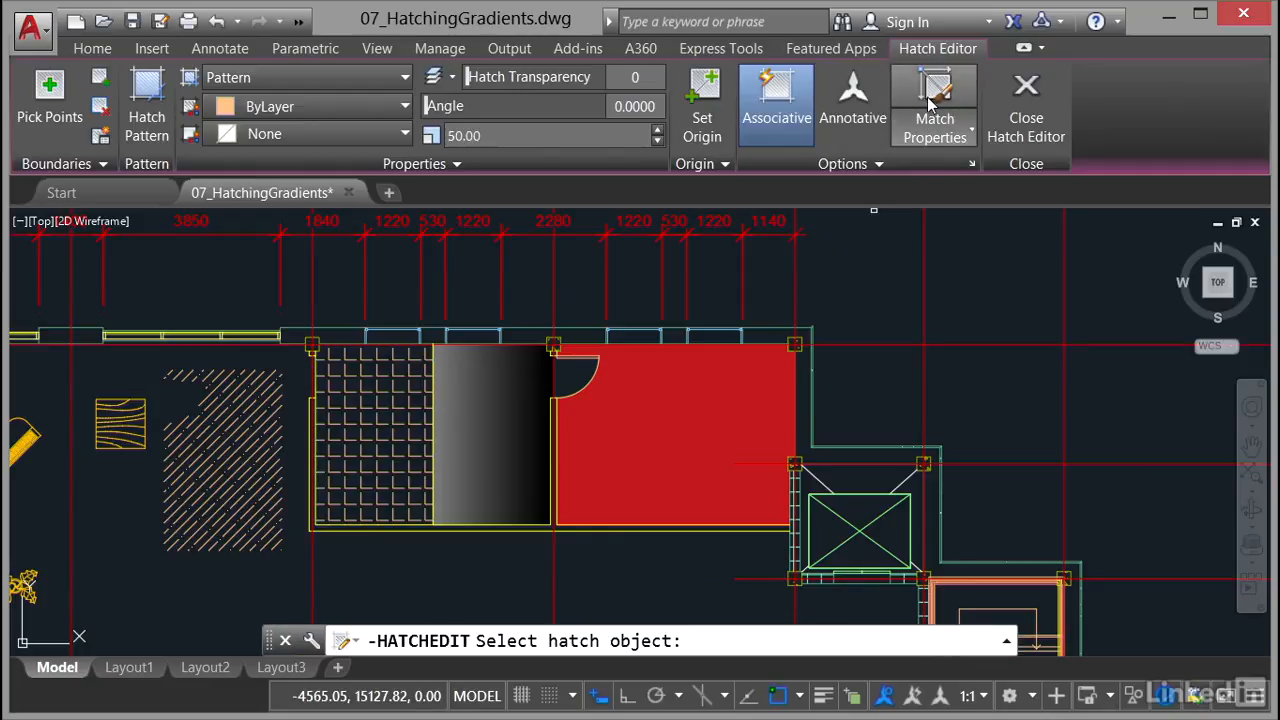
click(262, 427)
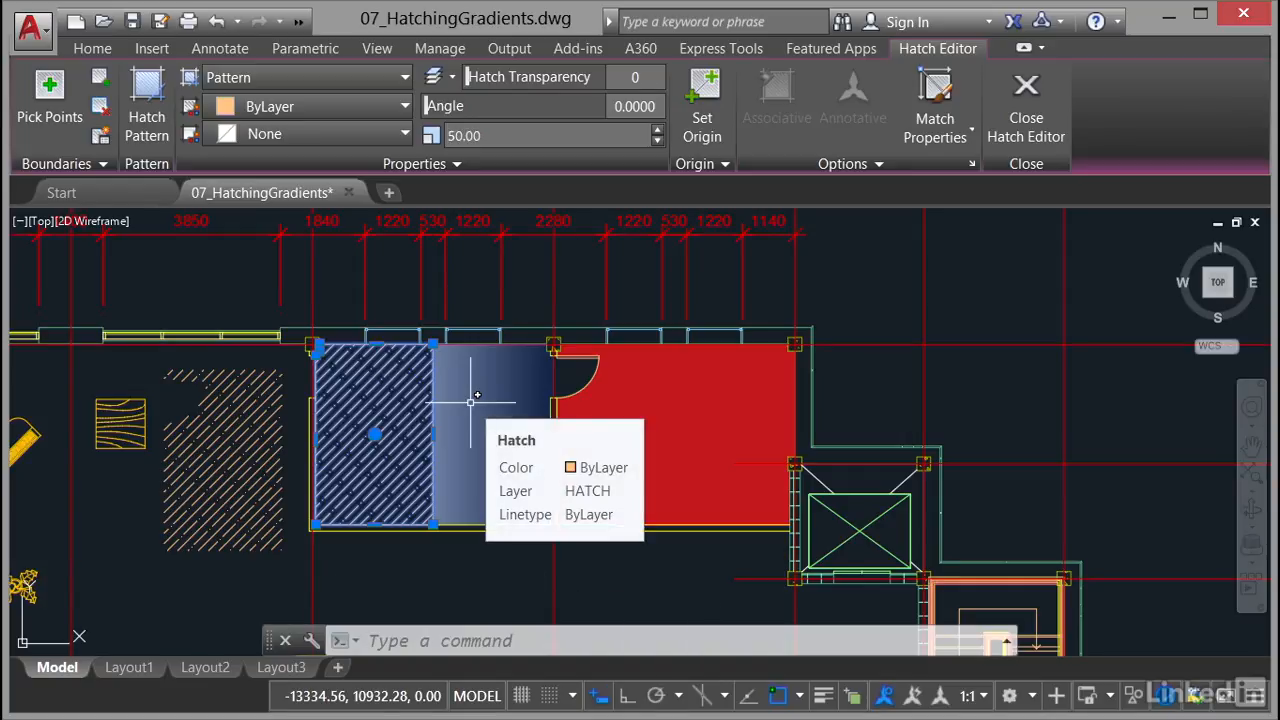
key(Escape)
key(Escape)
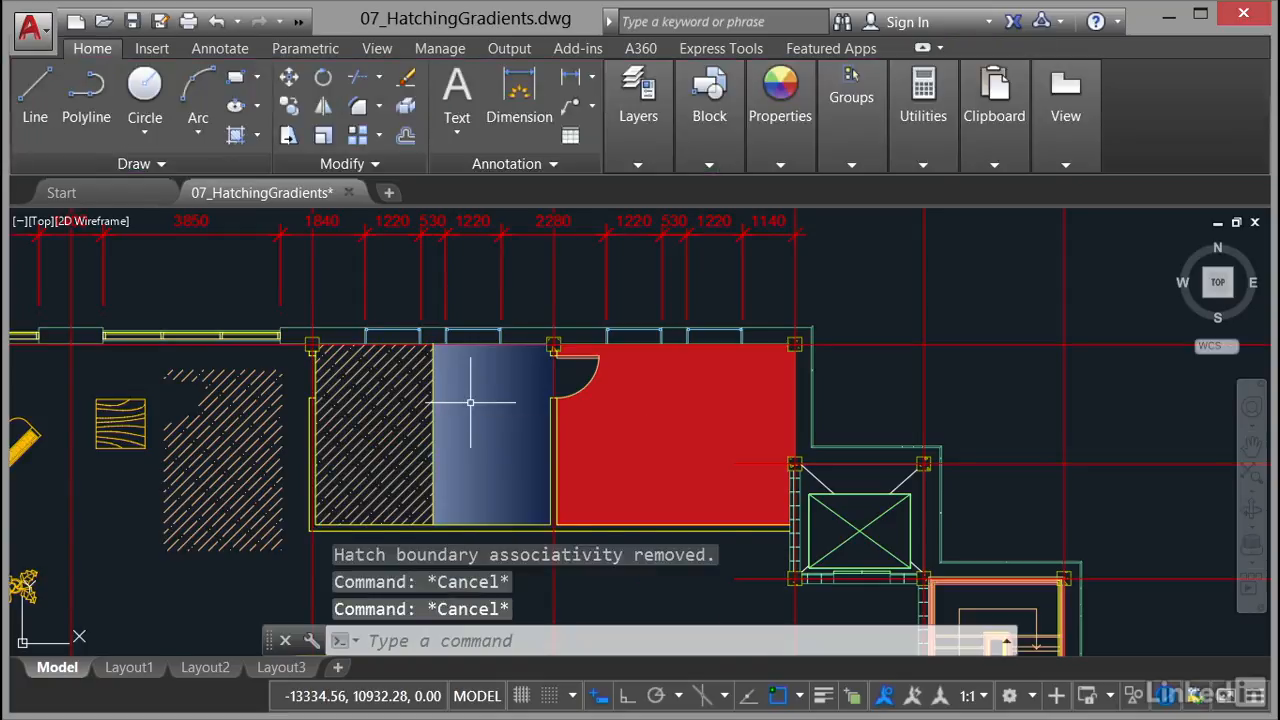
- Erase the nonassociative diagonal-line hatch lying in the empty space west of the left room
click(250, 437)
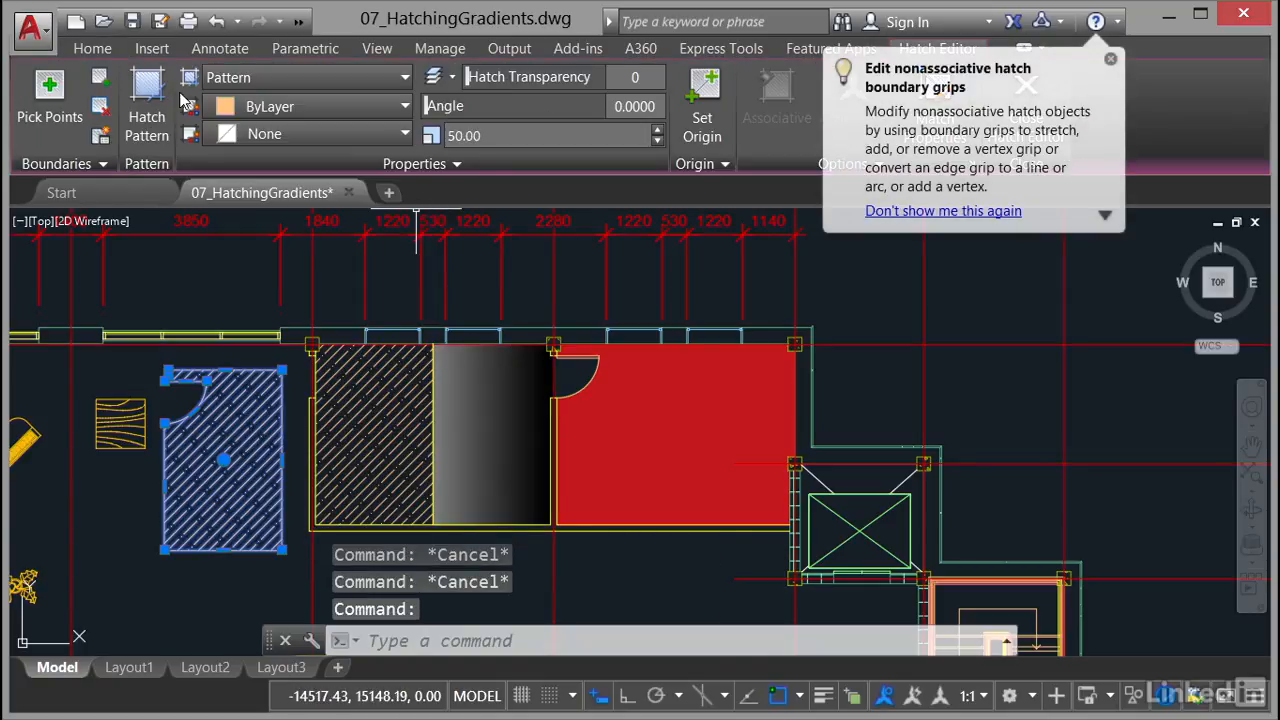
click(92, 49)
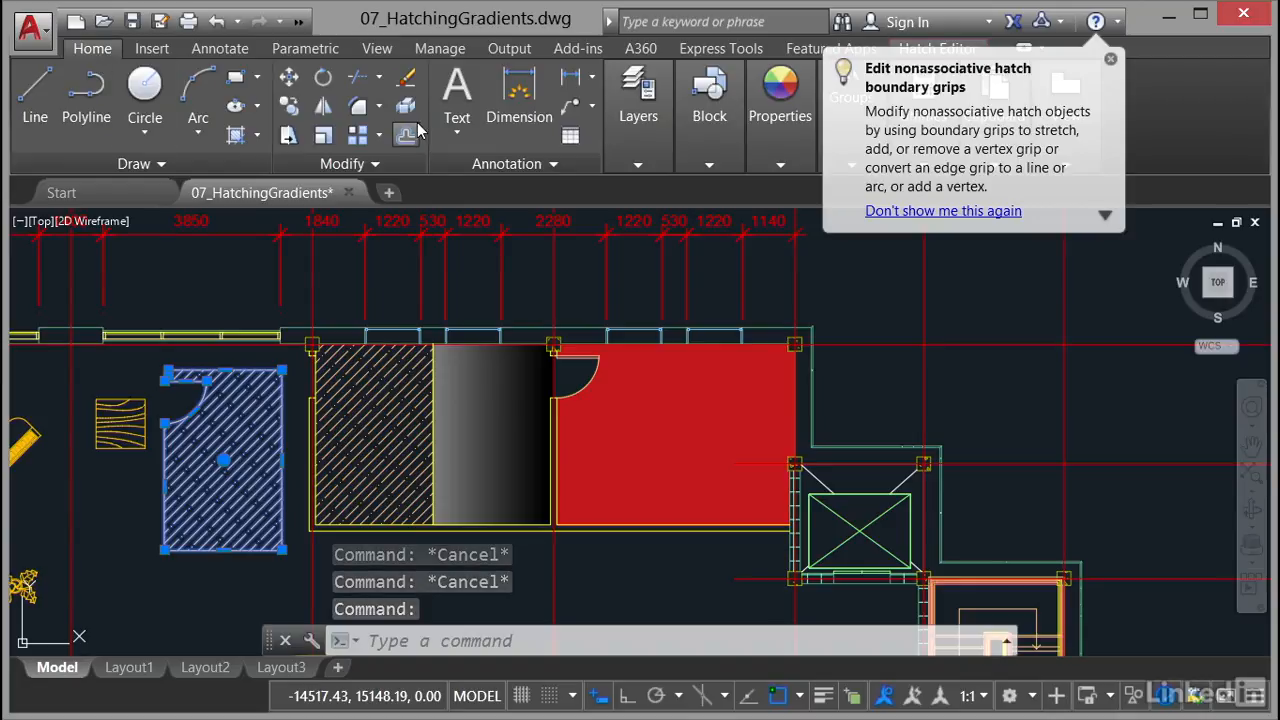
click(407, 80)
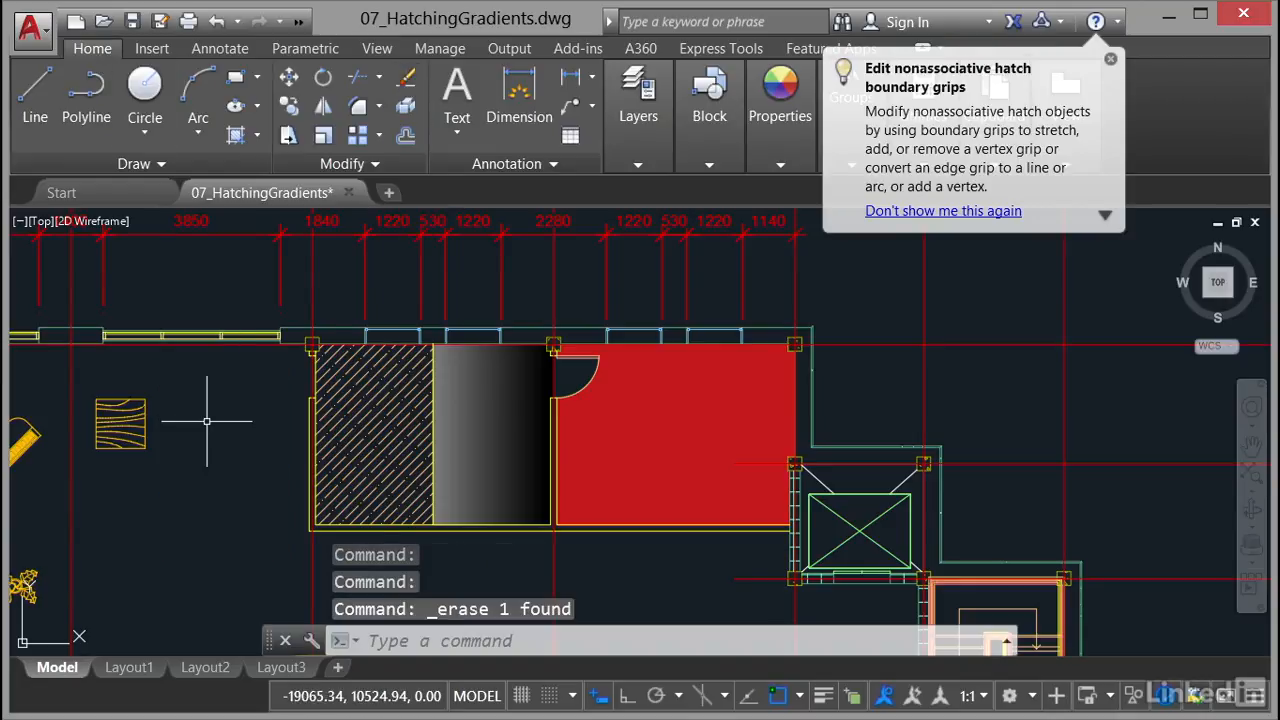